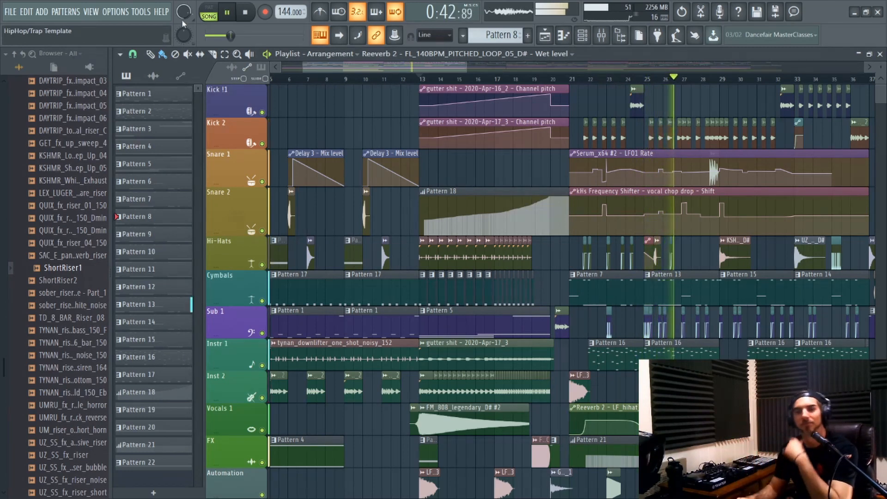
Stop the song playback and add a new Serum_x64 instance to the project for rebuilding the existing bass patch.
left_click(252, 15)
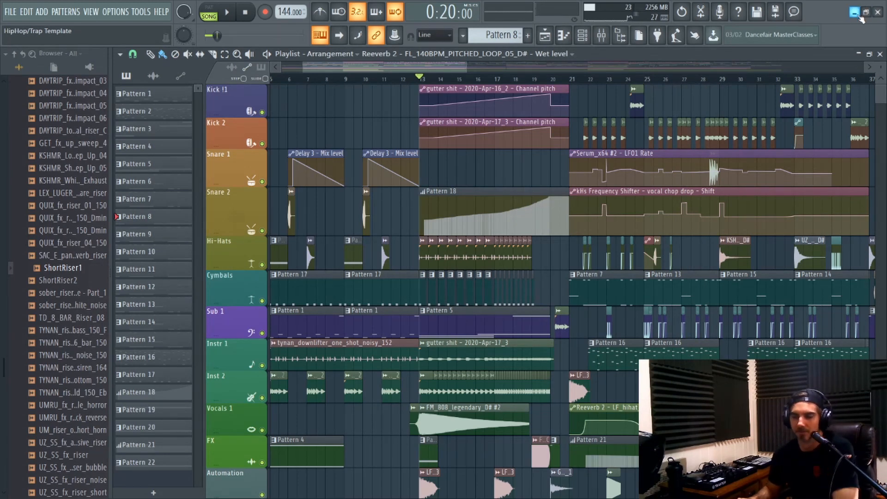
left_click(854, 14)
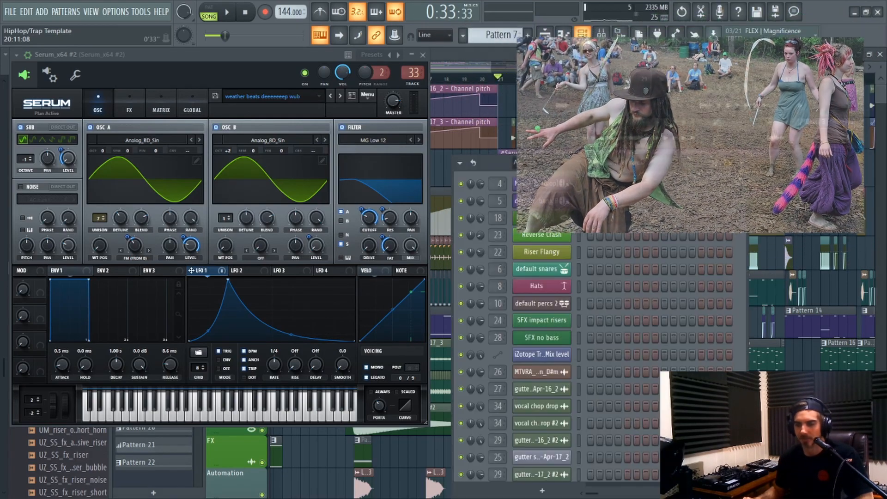
mouse_move(217, 60)
left_mouse_down()
mouse_move(242, 60)
mouse_move(225, 63)
left_mouse_up()
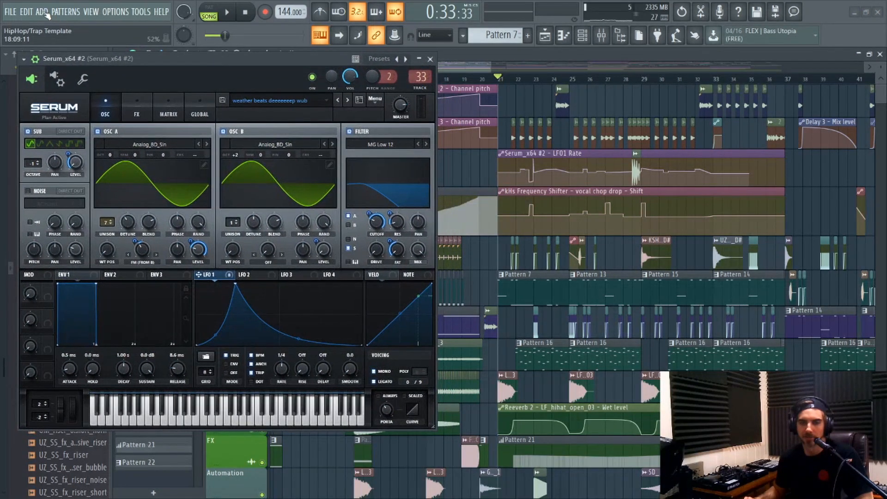
left_click(42, 13)
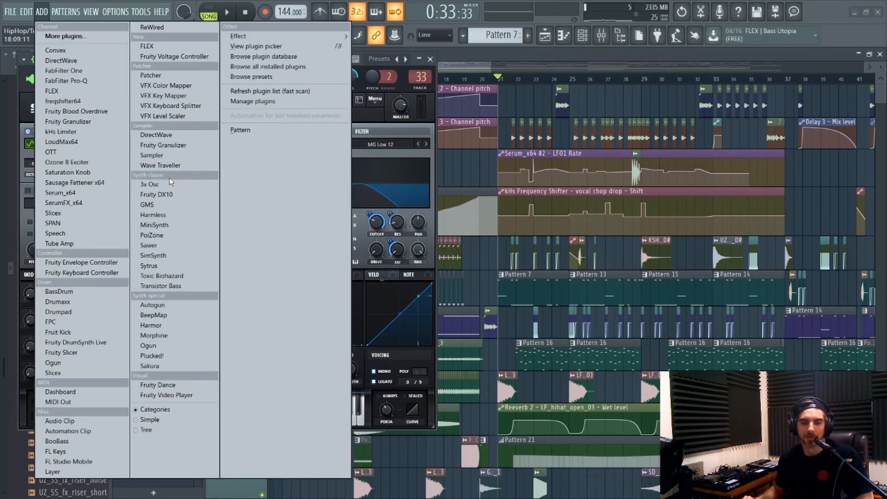
left_click(99, 193)
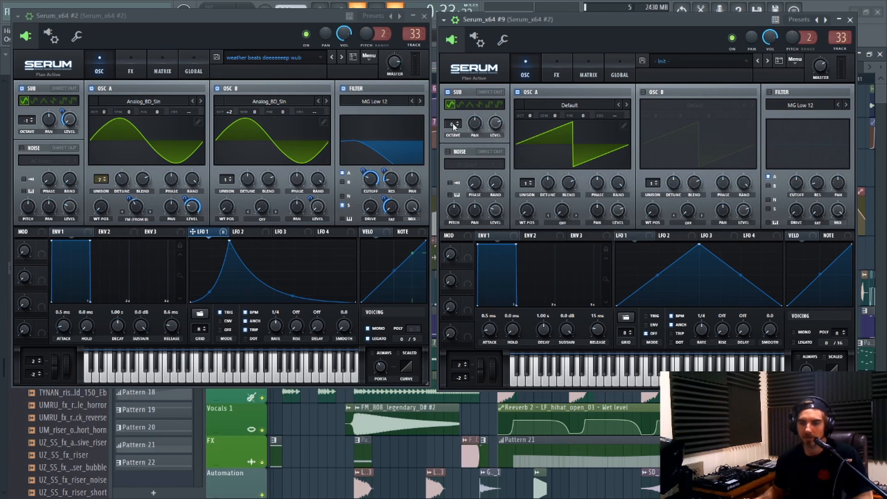
Set the new patch's sub oscillator to octave -1 and lower its level.
left_click_drag(452, 122, 453, 132)
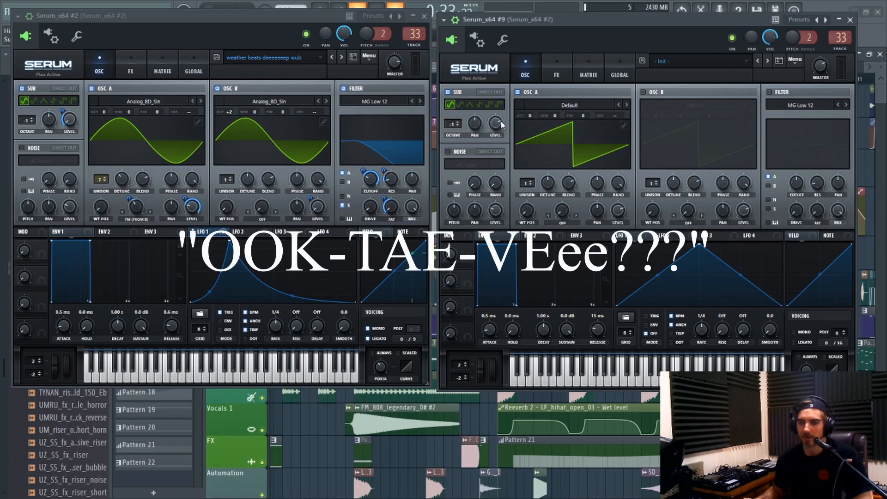
left_click_drag(500, 121, 501, 138)
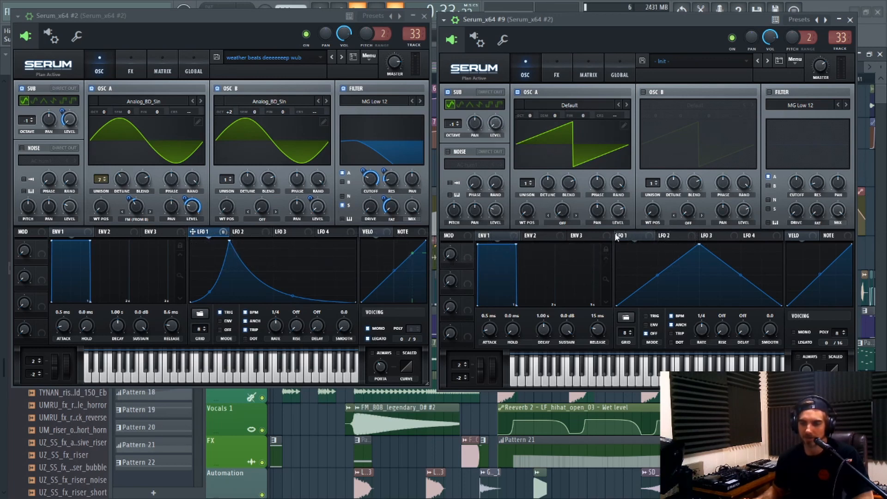
Shape LFO 1 in the new patch with an early peak, a curved rise and a curved decay like the reference patch.
left_click_drag(699, 246, 643, 235)
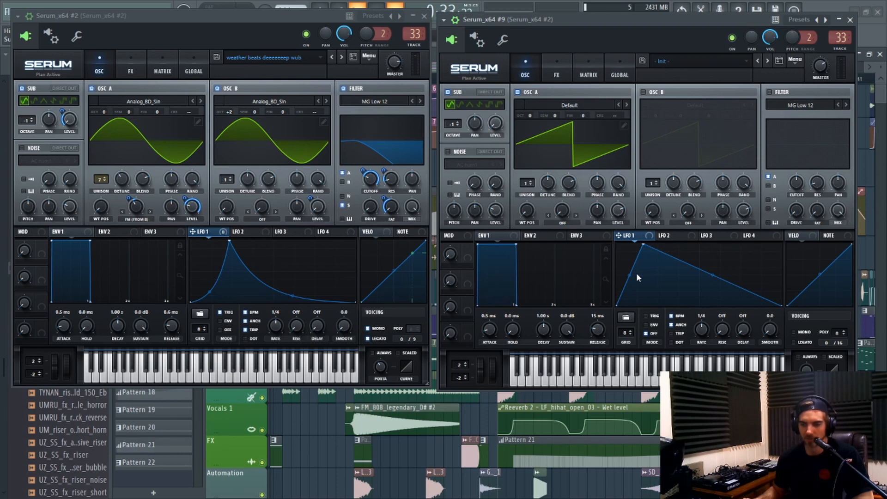
left_click_drag(629, 274, 629, 280)
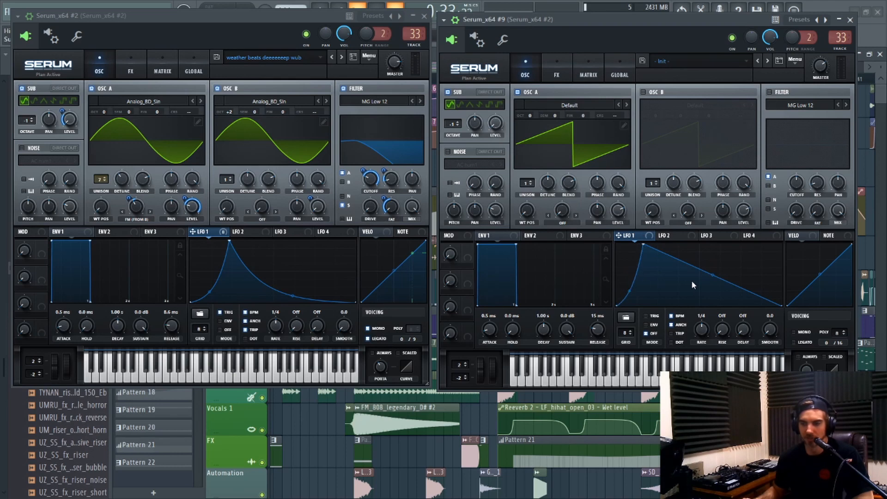
left_click_drag(712, 277, 709, 287)
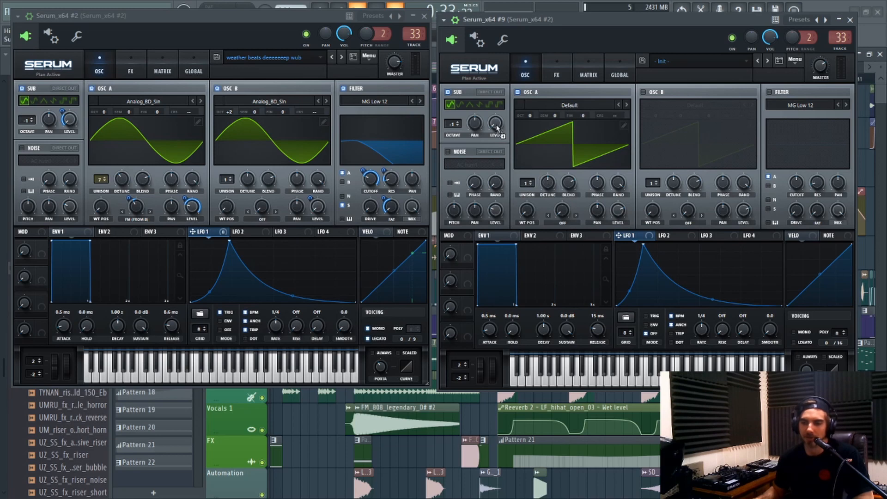
Assign LFO 1 to the sub oscillator's level and adjust the modulation amount.
mouse_move(484, 125)
left_mouse_down()
mouse_move(503, 130)
mouse_move(495, 123)
left_mouse_up()
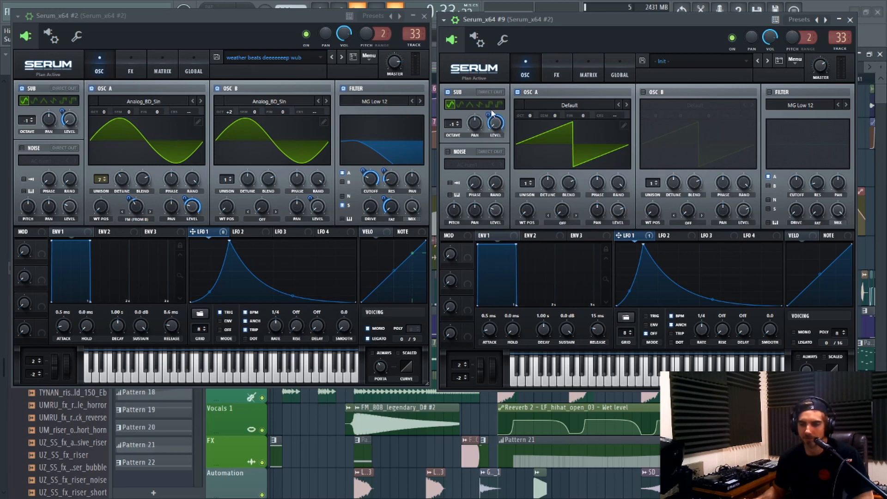
mouse_move(488, 115)
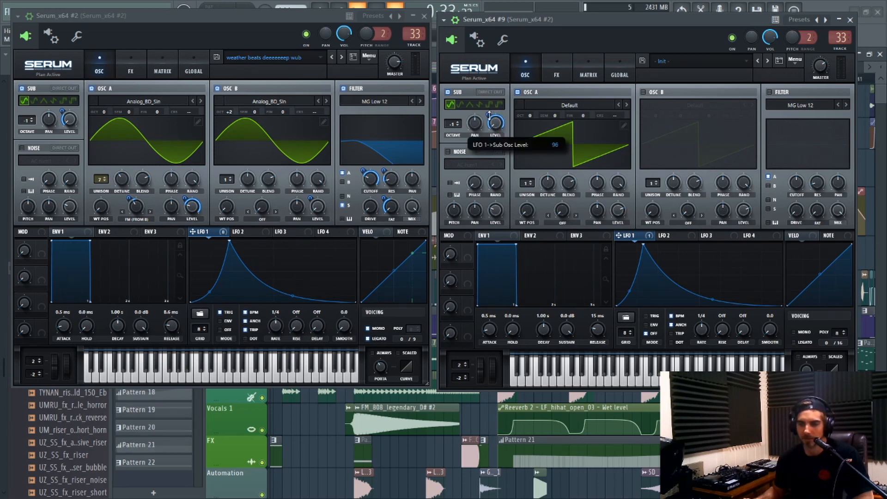
left_click_drag(488, 116, 488, 118)
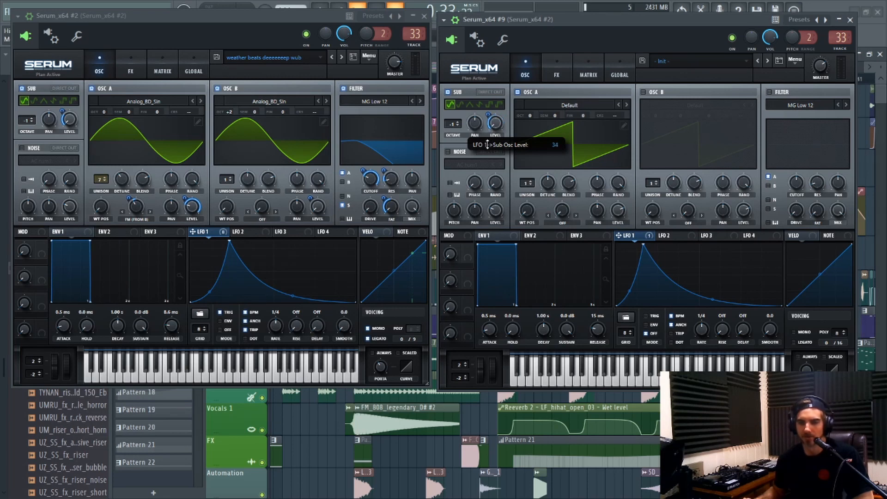
left_click_drag(486, 144, 487, 147)
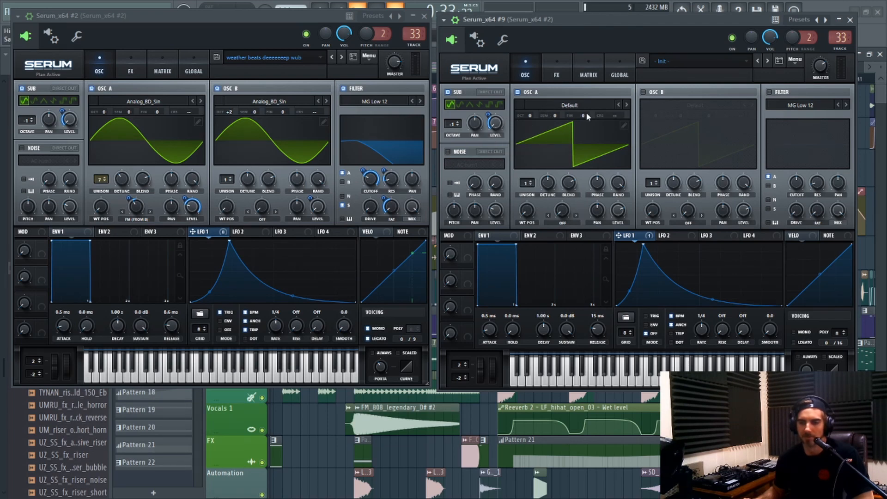
Load the Analog_BD_Sin wavetable into oscillator A of the new patch.
left_click(626, 106)
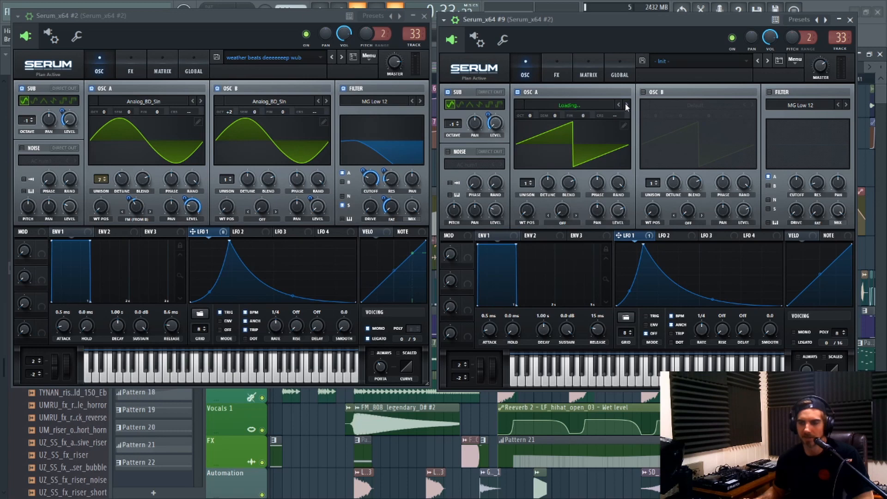
left_click(626, 106)
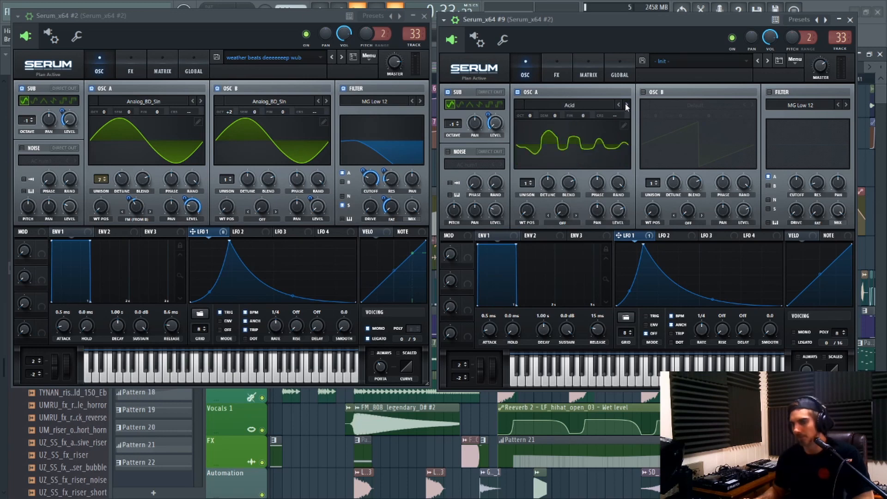
left_click(626, 106)
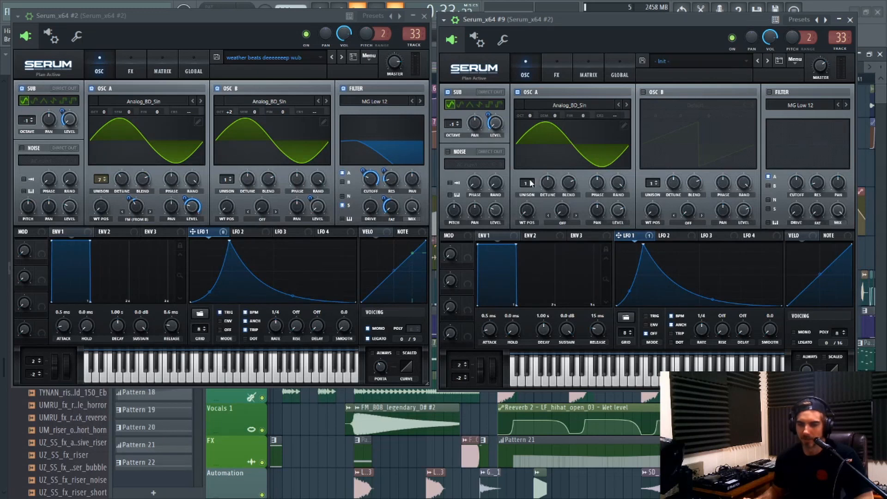
Set oscillator A's unison to 7 voices and assign LFO 1 to its level.
left_click_drag(530, 183, 530, 139)
mouse_move(550, 196)
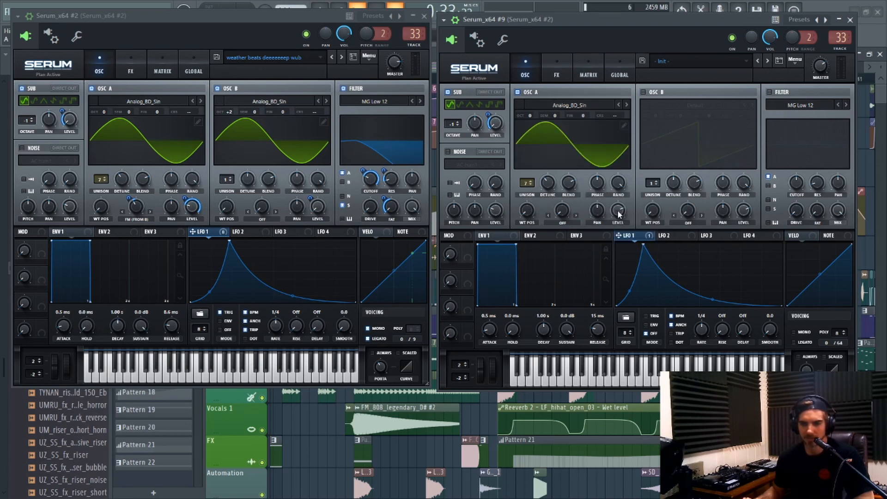
mouse_move(617, 213)
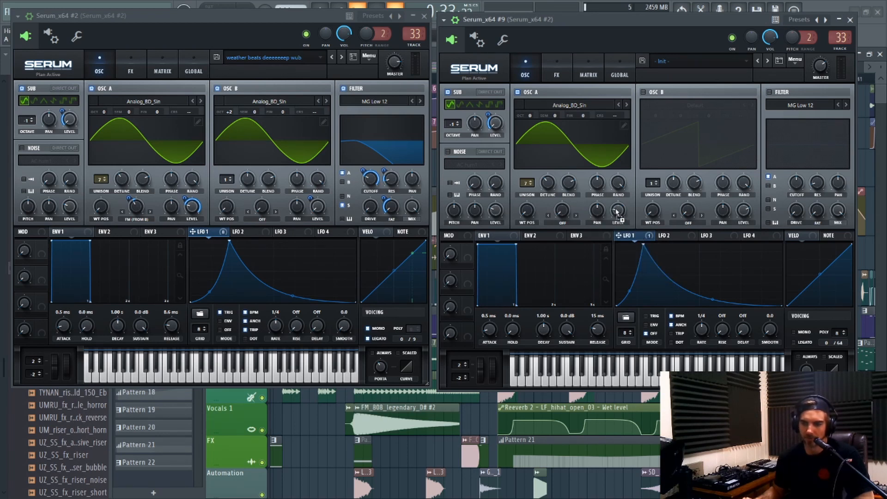
left_click_drag(615, 208, 614, 208)
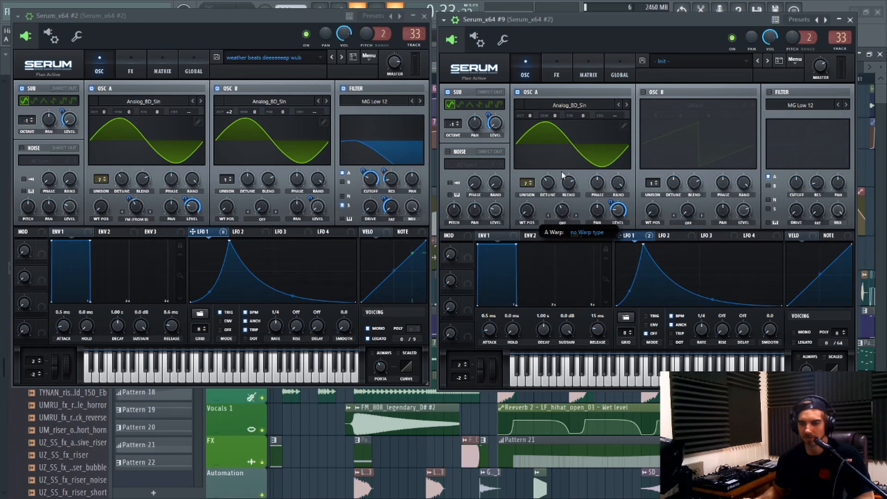
Set oscillator A's warp mode to FM (from B) and assign LFO 1 to the warp amount.
left_click(561, 222)
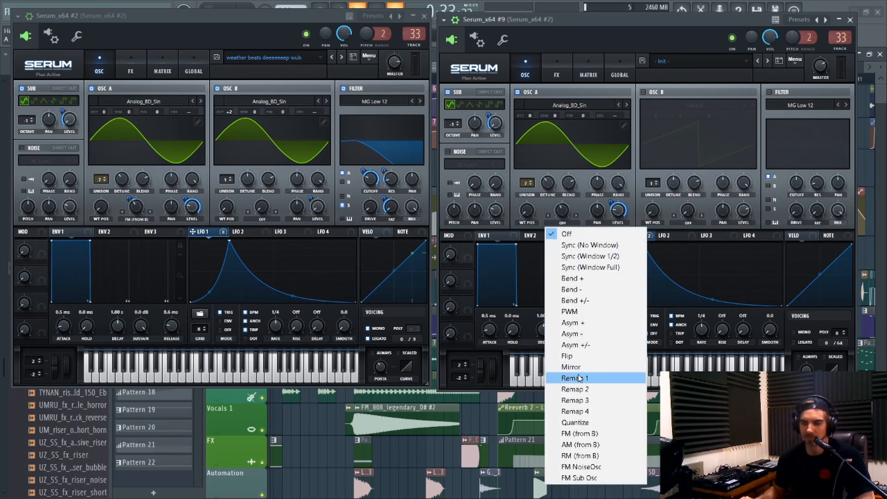
left_click(596, 433)
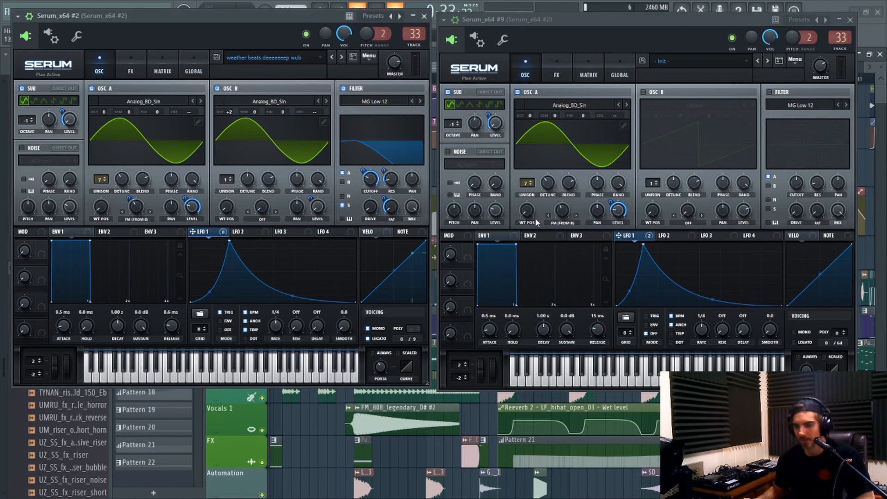
mouse_move(559, 211)
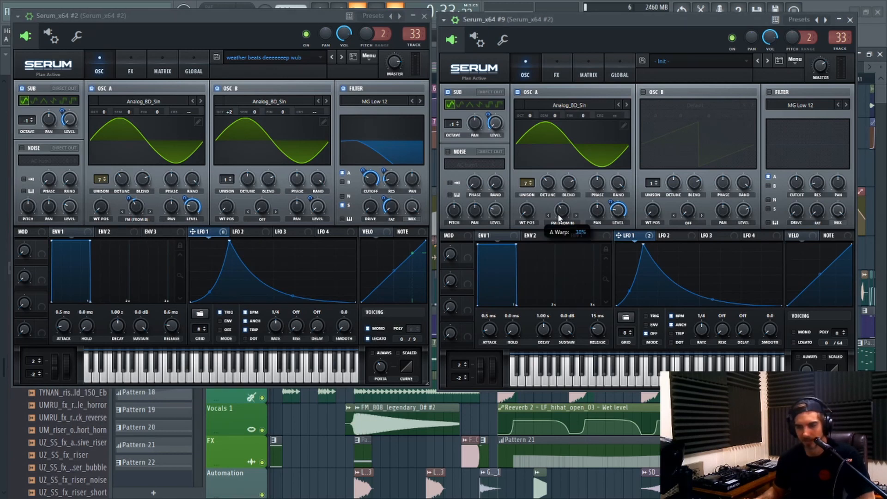
left_click_drag(619, 236, 559, 210)
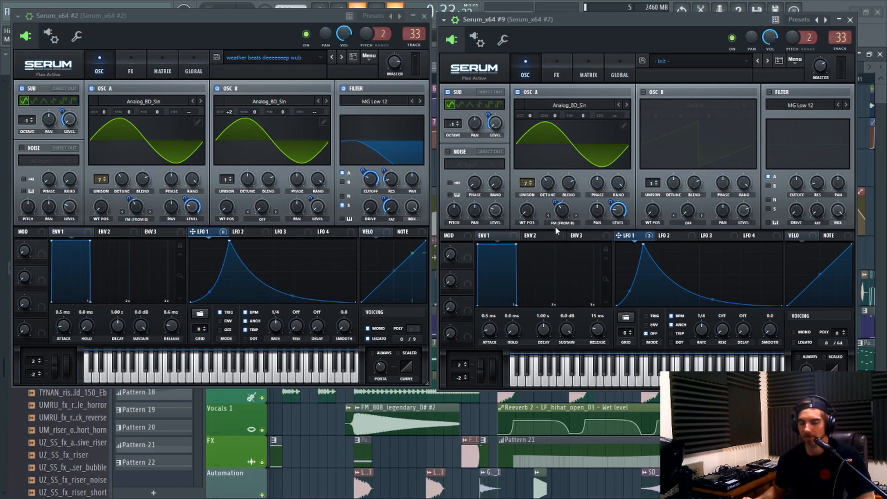
Enable oscillator B with the Analog_BD_Sin wavetable and set its octave to +2.
left_click(644, 91)
left_click(751, 102)
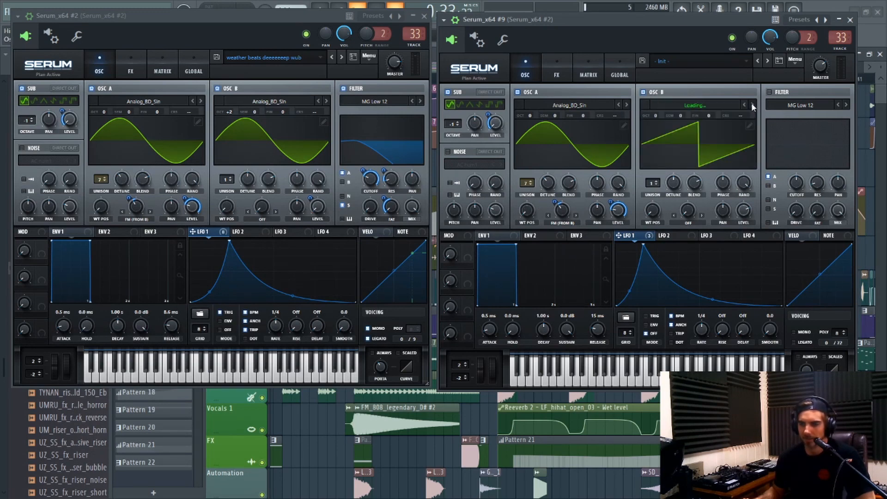
left_click(750, 102)
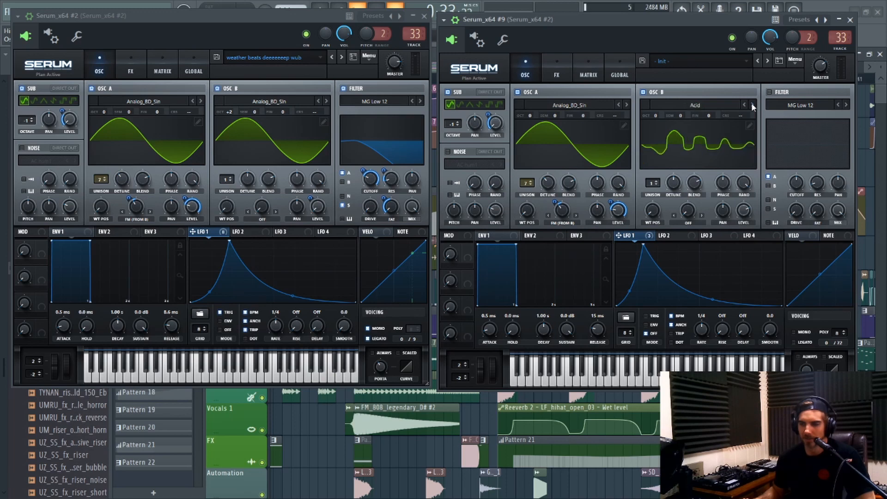
left_click(751, 103)
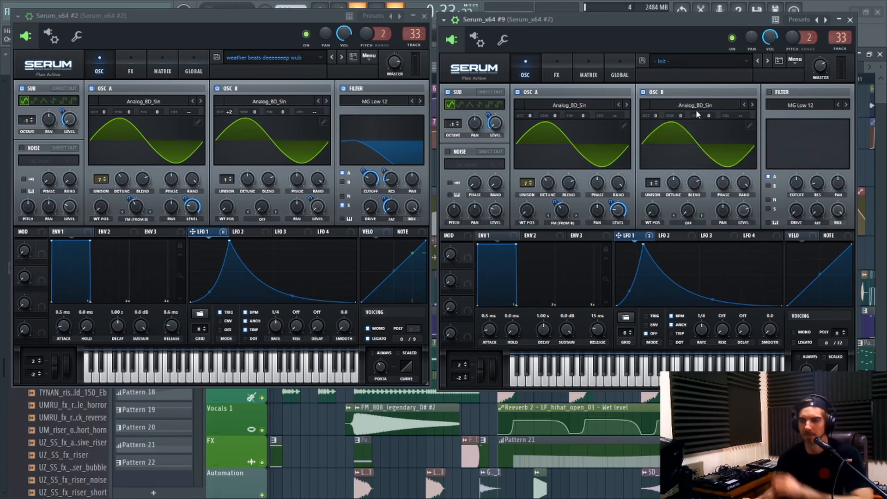
left_click_drag(656, 117, 657, 92)
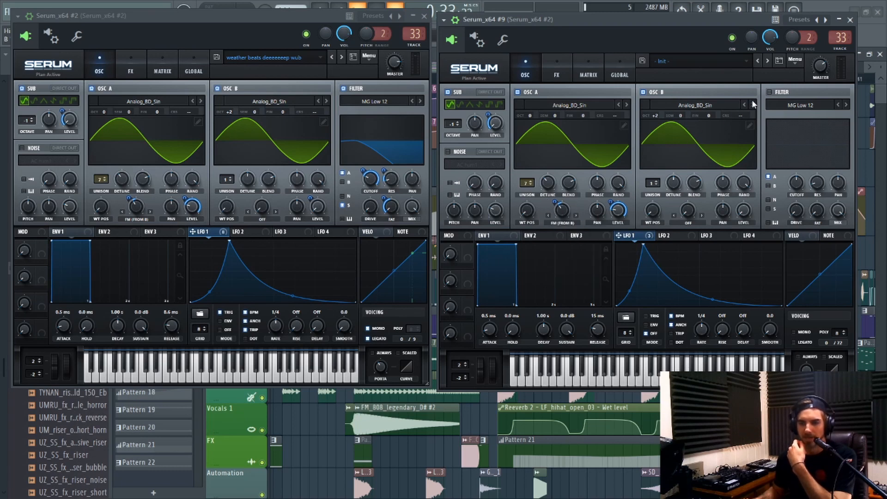
Enable the new patch's filter and route the sub oscillator through it.
left_click(769, 91)
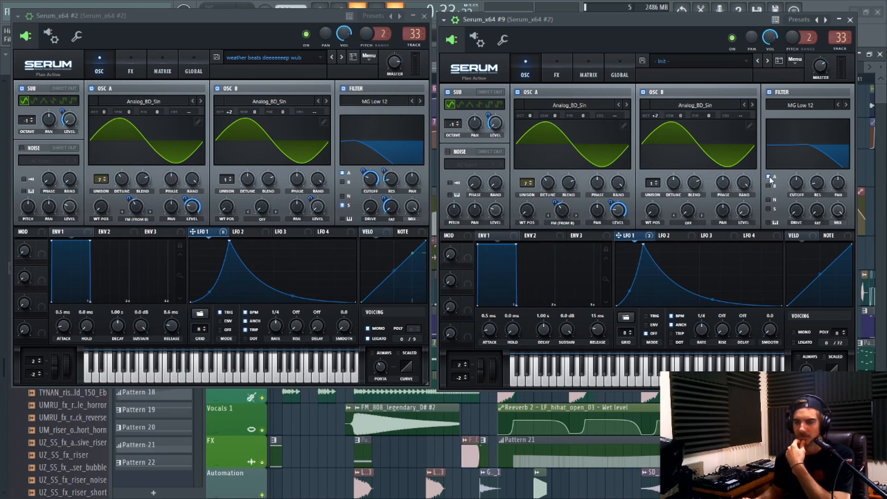
left_click(767, 209)
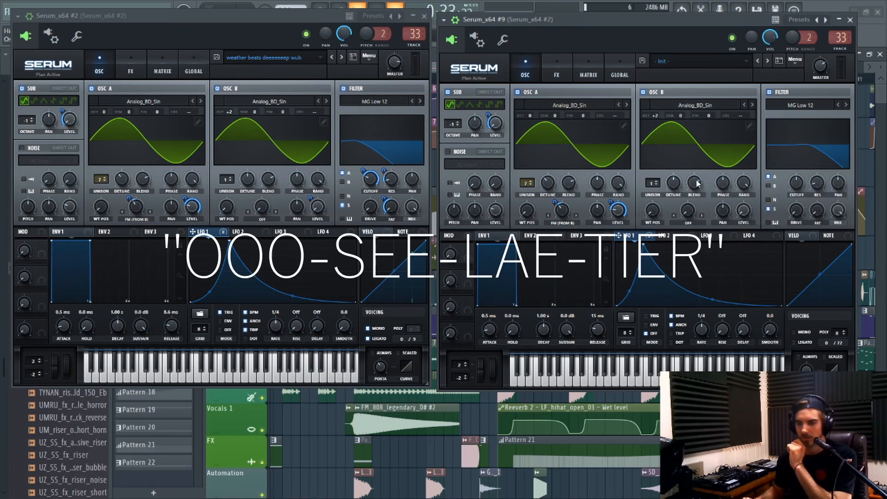
Assign LFO 1 to the filter cutoff, toggle that modulation's polarity, and lower the cutoff to match the reference patch.
left_click_drag(664, 236, 798, 186)
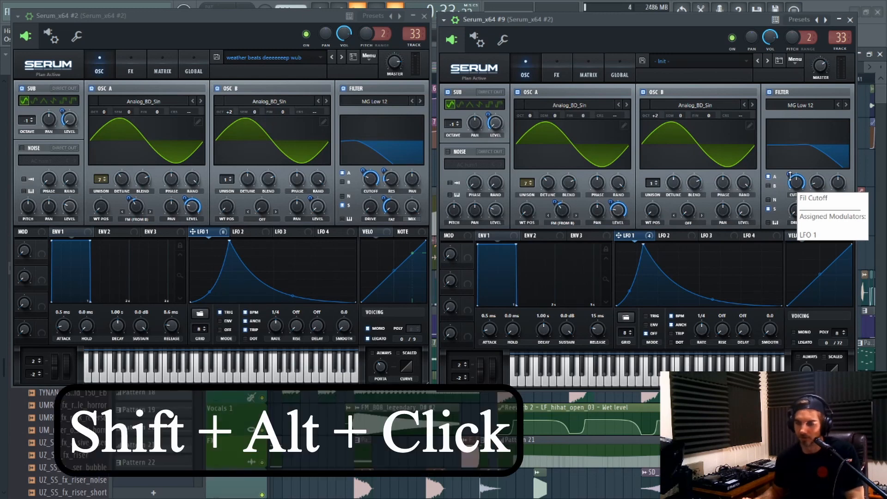
left_click(790, 176, "alt+shift")
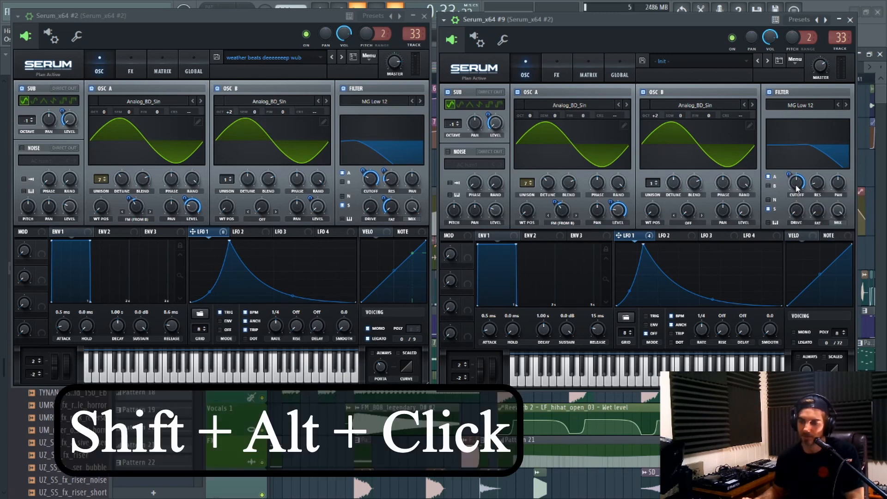
left_click_drag(795, 185, 786, 204)
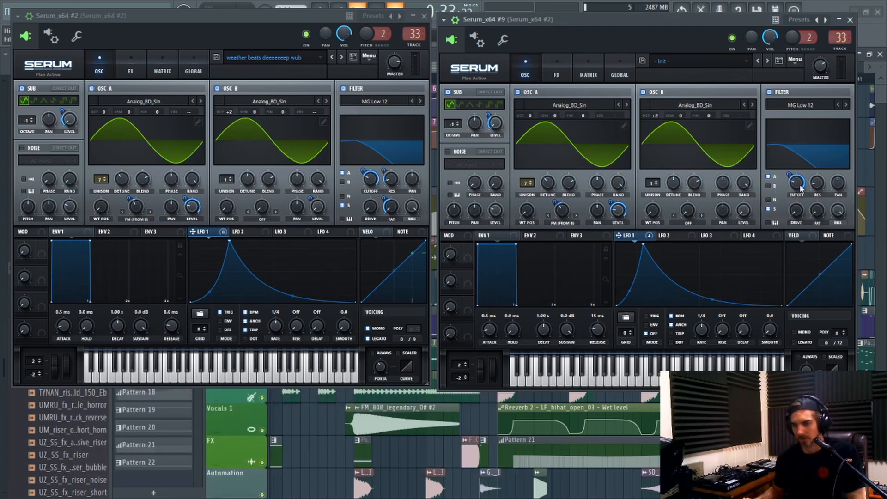
mouse_move(798, 189)
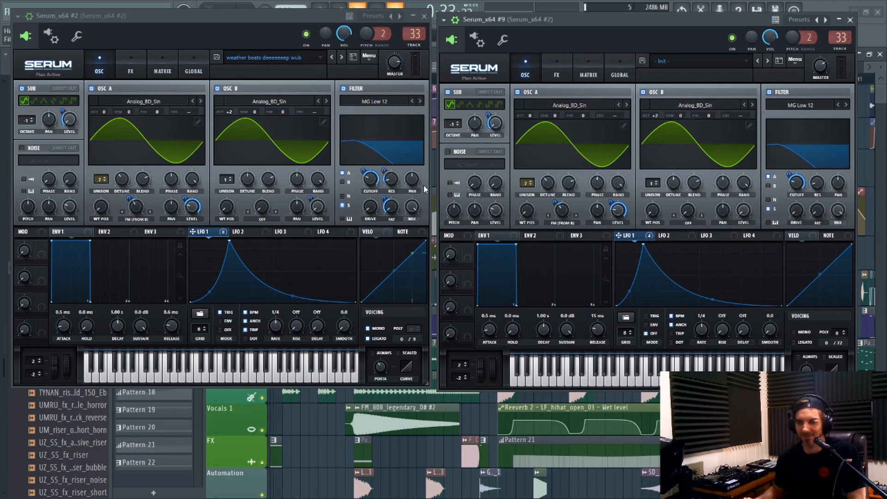
left_click(369, 177)
mouse_move(370, 181)
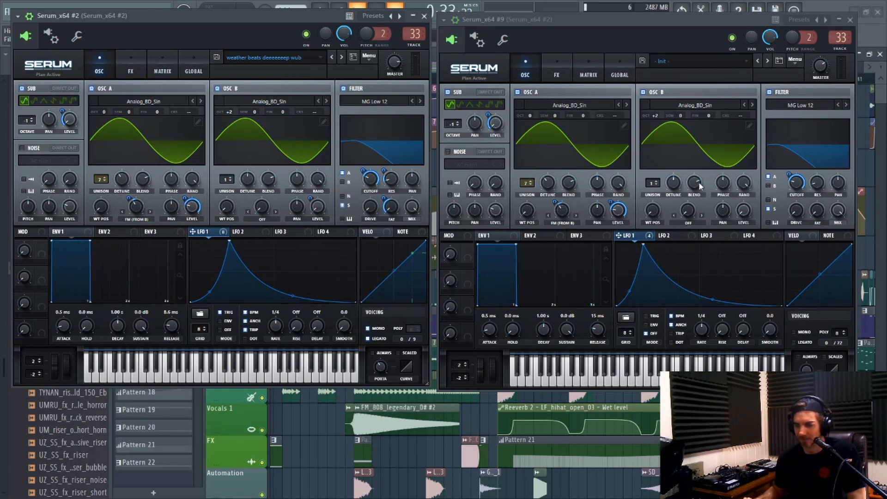
Fine-tune the new patch's filter cutoff and its LFO 1 modulation depth to match the reference patch.
left_click(792, 185)
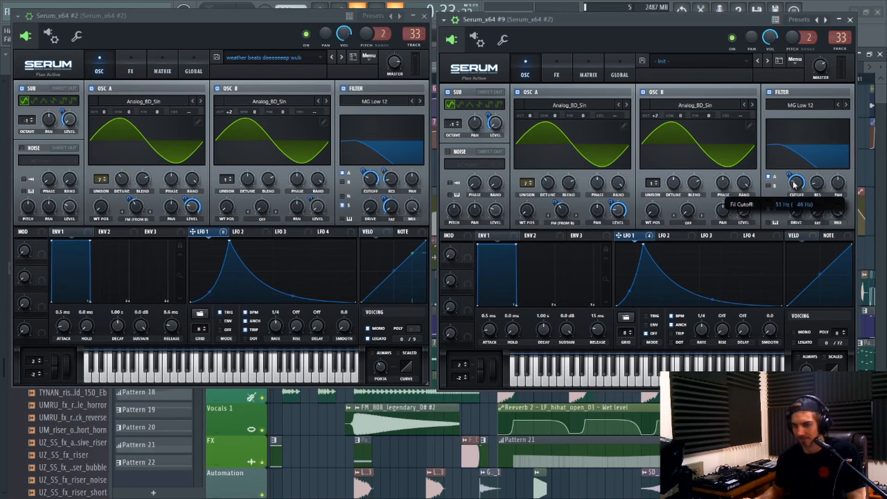
scroll(794, 184, "up", 2)
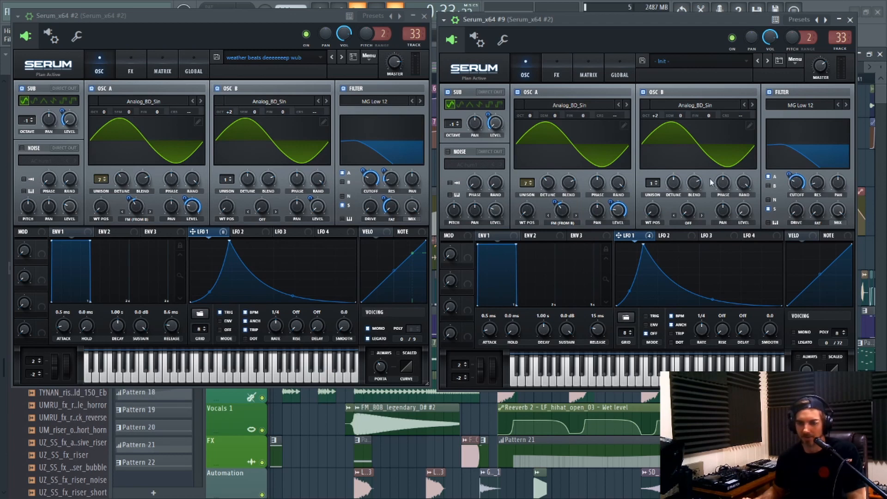
left_click_drag(790, 172, 788, 181)
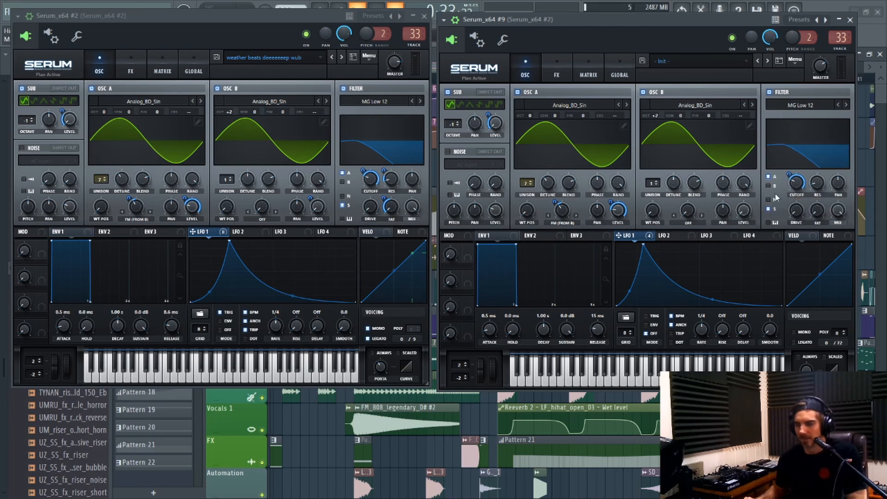
left_click(364, 169)
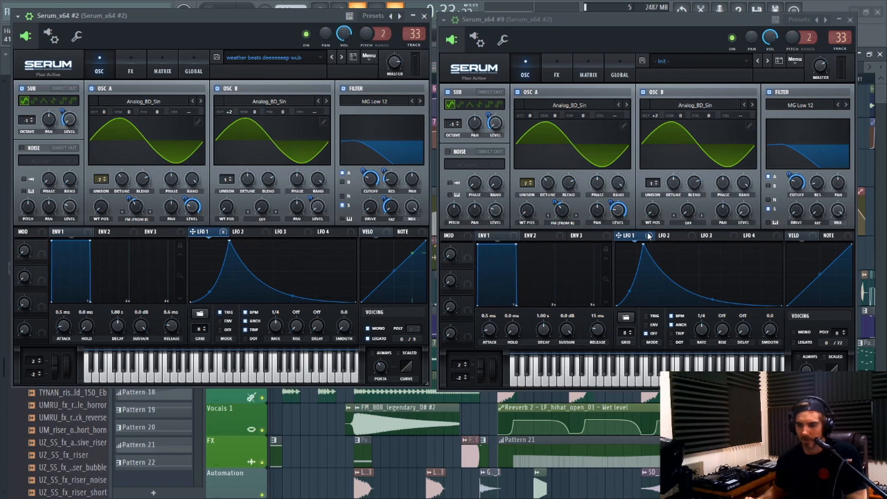
Assign LFO 1 to the new patch's filter fat and resonance, setting both modulation depths to match the reference patch.
left_click_drag(648, 236, 811, 231)
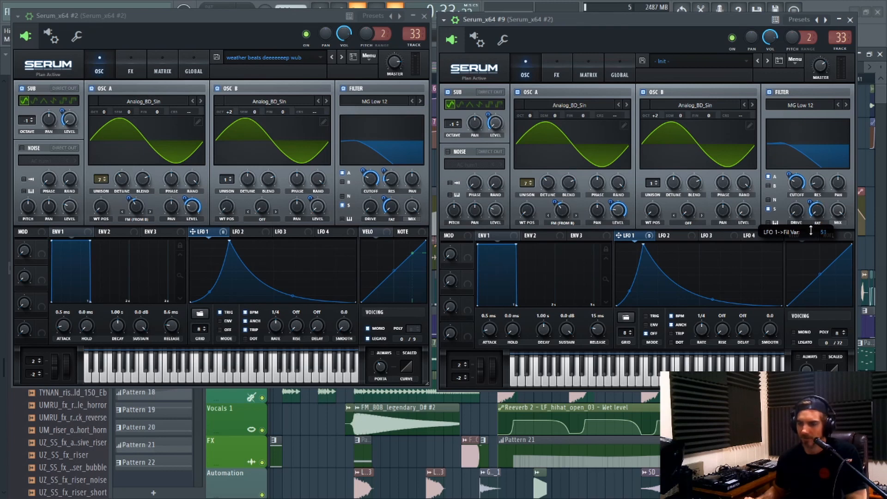
left_click_drag(811, 231, 809, 233)
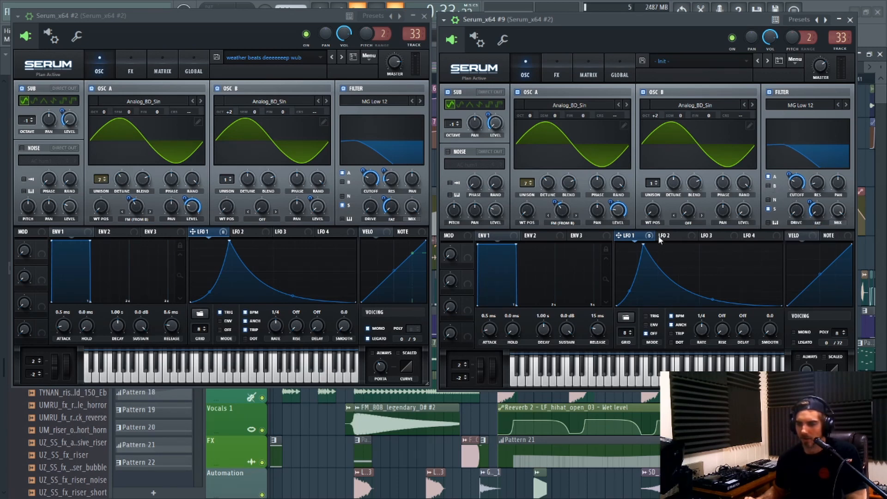
left_click(391, 180)
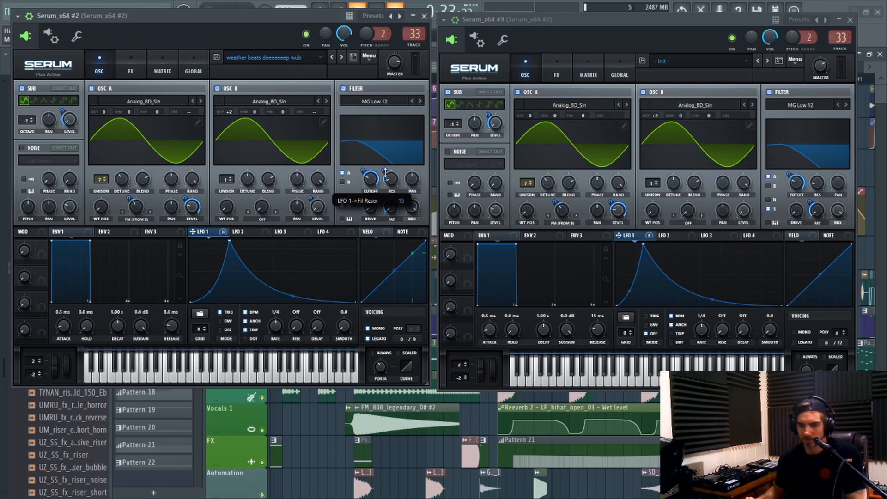
left_click_drag(385, 175, 385, 173)
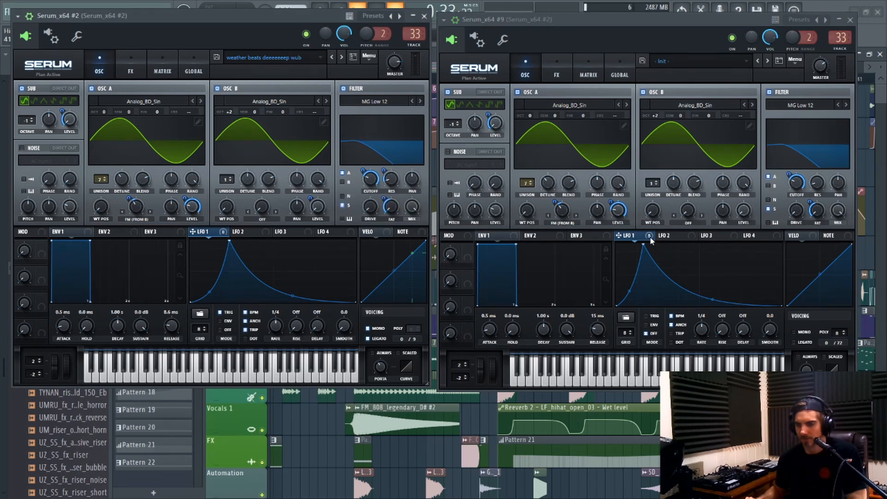
left_click_drag(650, 236, 810, 209)
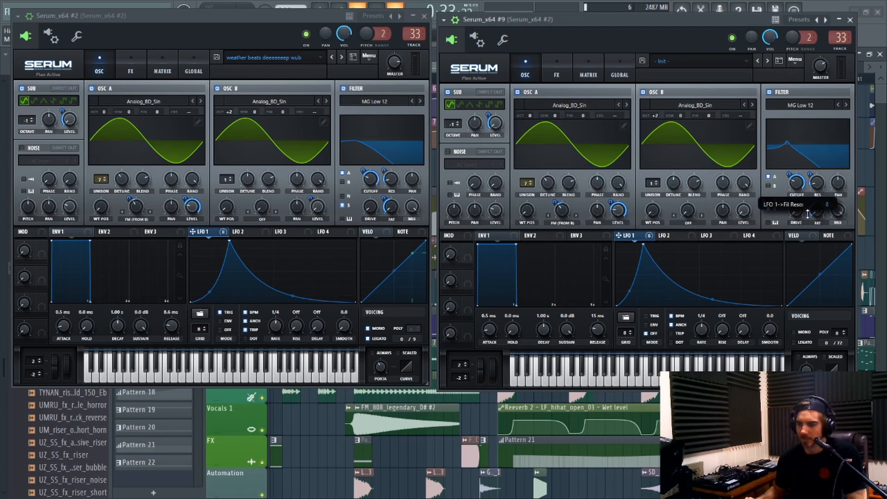
left_click_drag(807, 213, 808, 213)
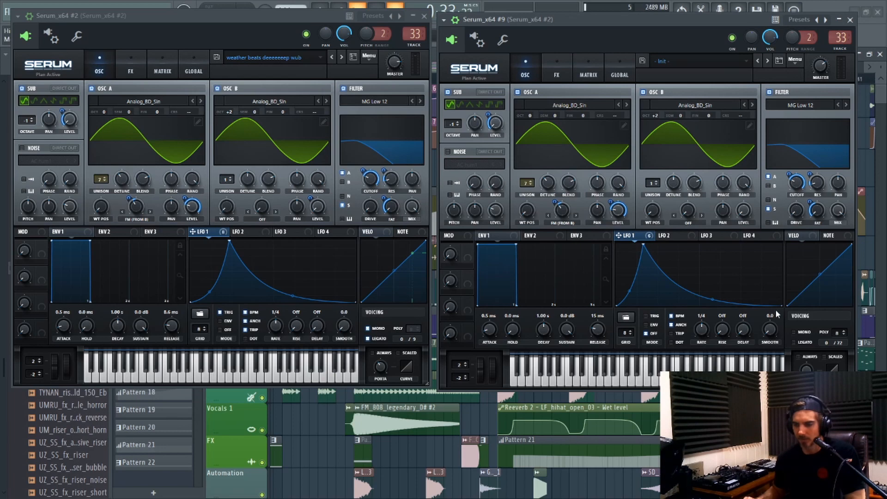
Enable mono and legato voicing in the new patch and adjust the portamento time to match the reference patch.
left_click(794, 332)
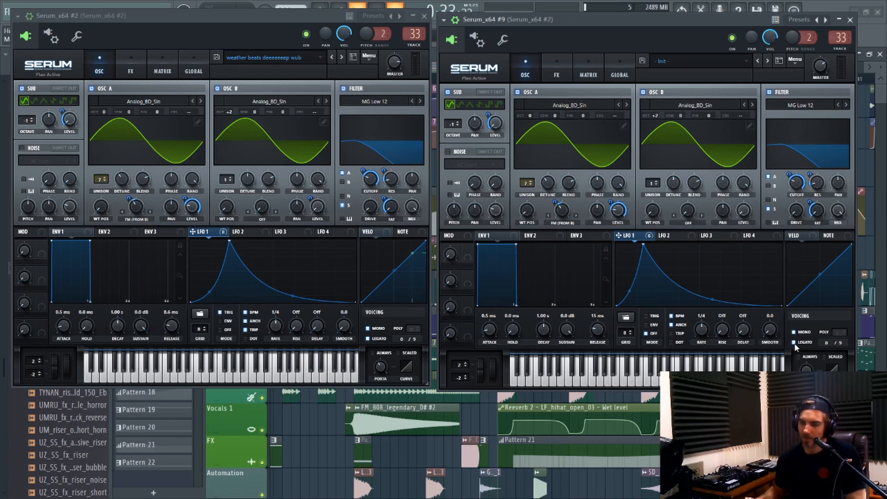
left_click(793, 342)
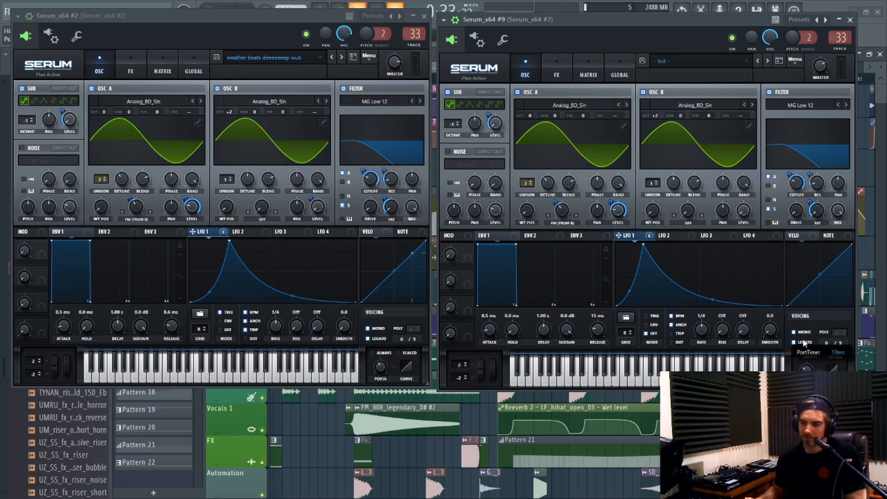
left_click_drag(803, 340, 803, 335)
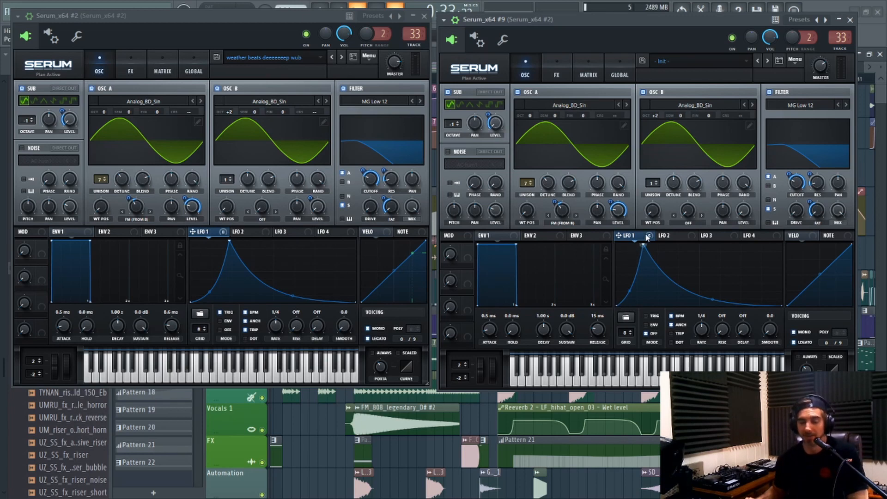
Show the effects racks of both patches and enable Hyper/Dimension in the new one.
left_click(551, 68)
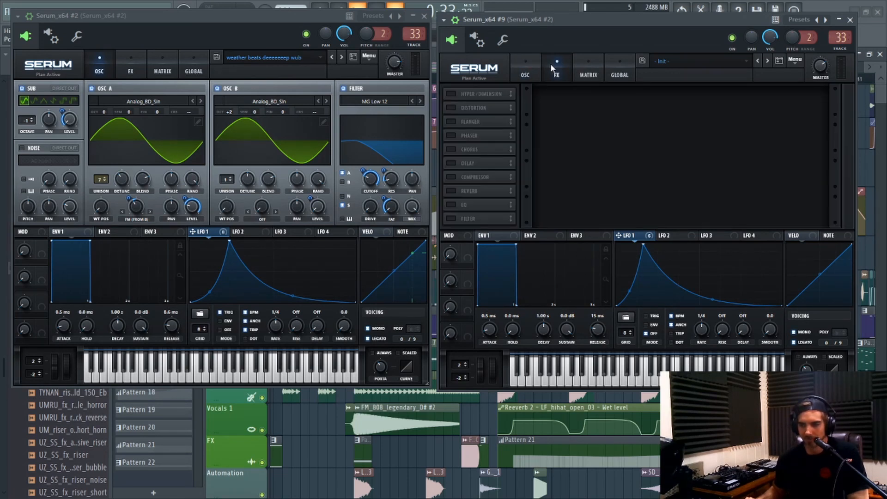
left_click(130, 61)
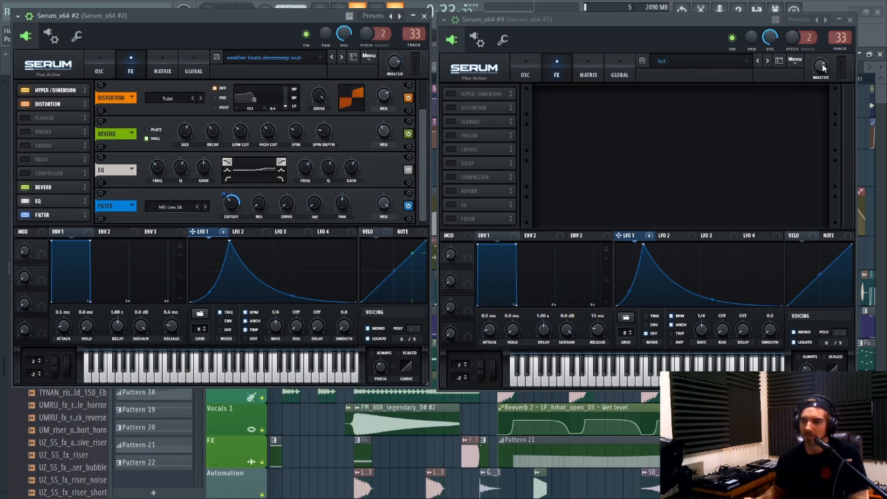
mouse_move(822, 65)
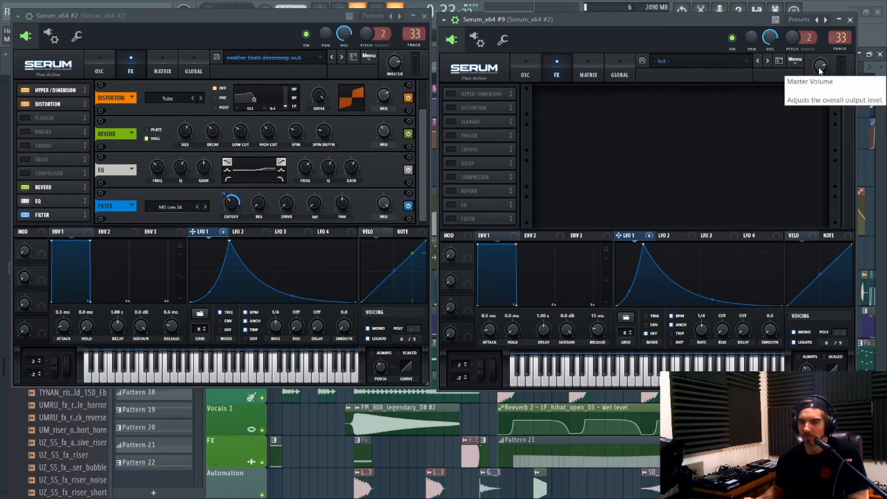
left_click(449, 94)
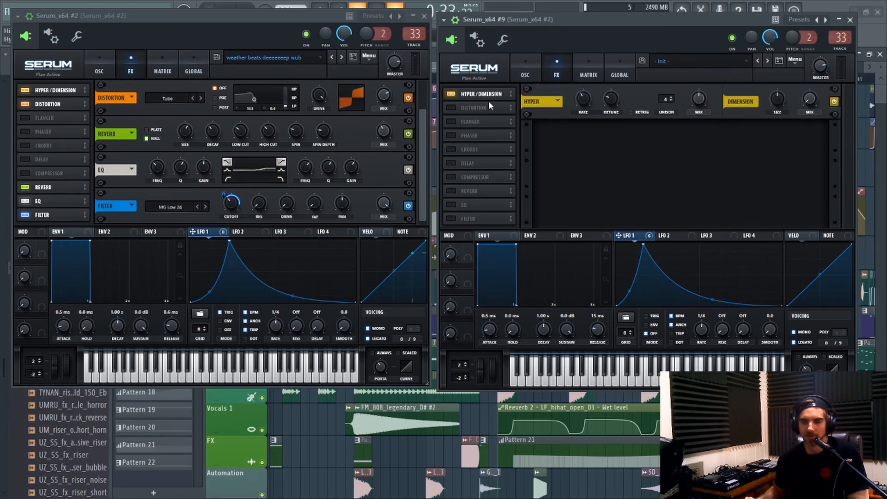
left_click(73, 91)
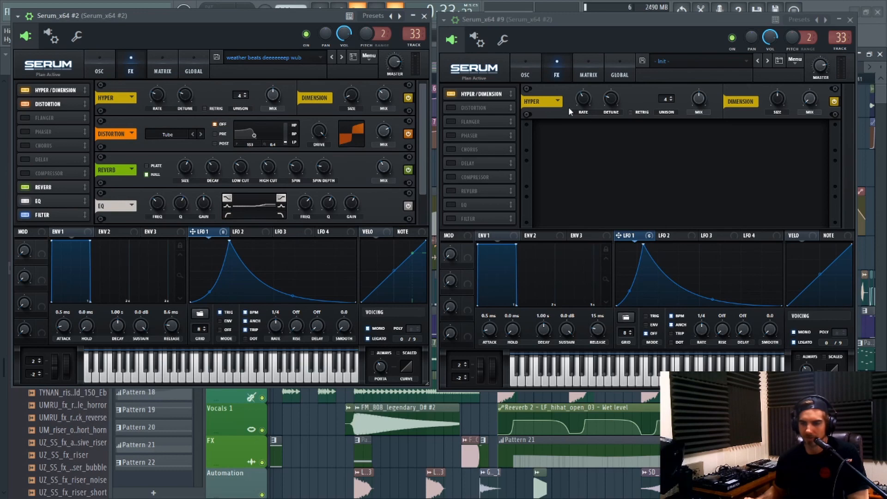
Adjust the Dimension size and mix in the new patch to match the reference patch.
mouse_move(579, 113)
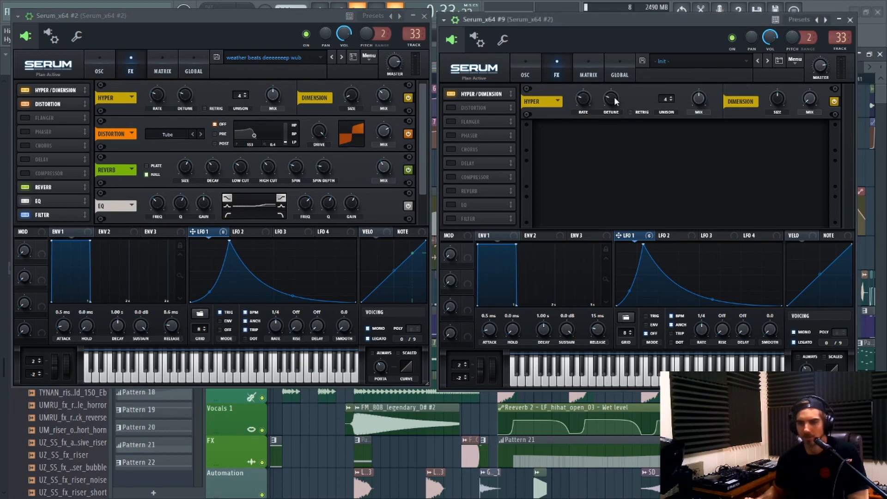
mouse_move(699, 100)
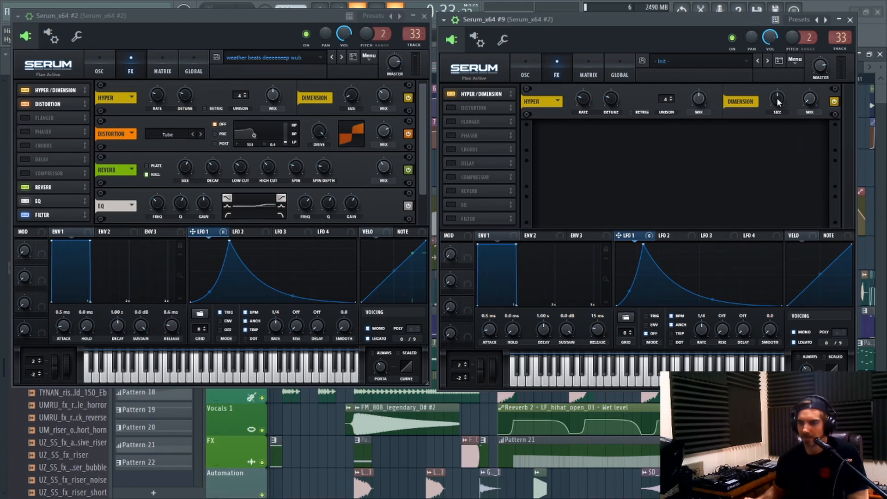
mouse_move(778, 103)
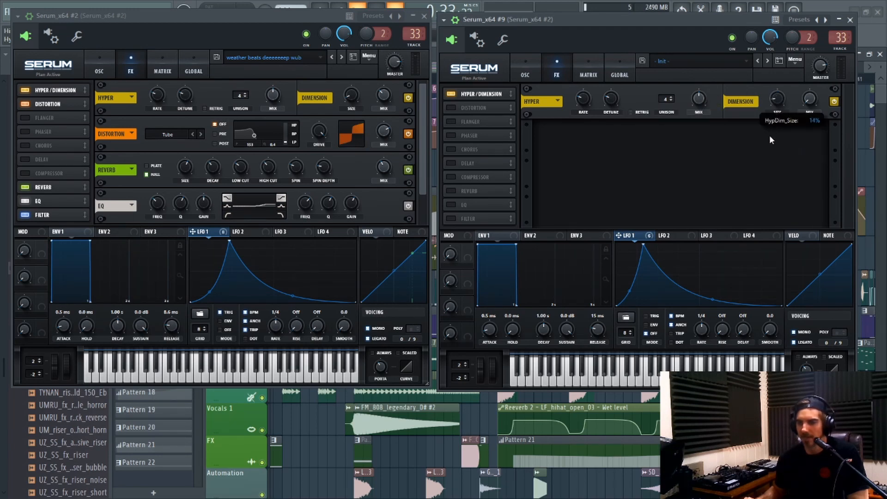
left_click_drag(770, 136, 768, 158)
mouse_move(351, 103)
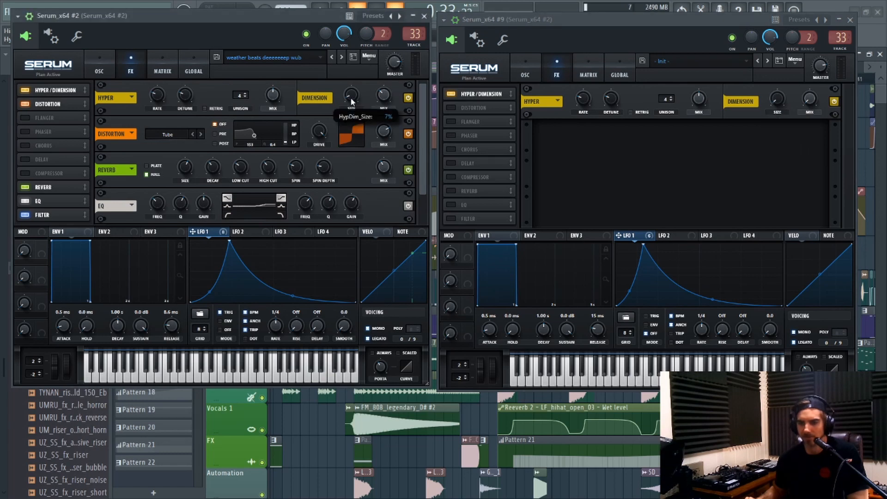
mouse_move(776, 106)
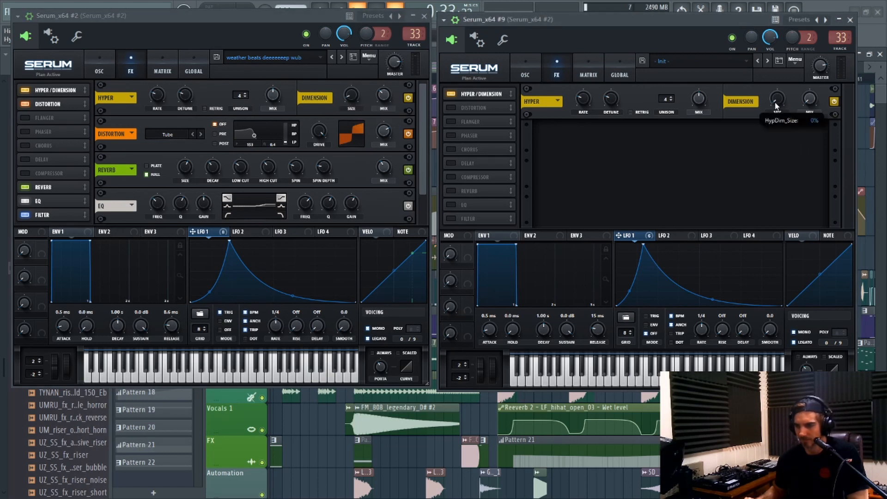
left_click_drag(774, 99, 774, 98)
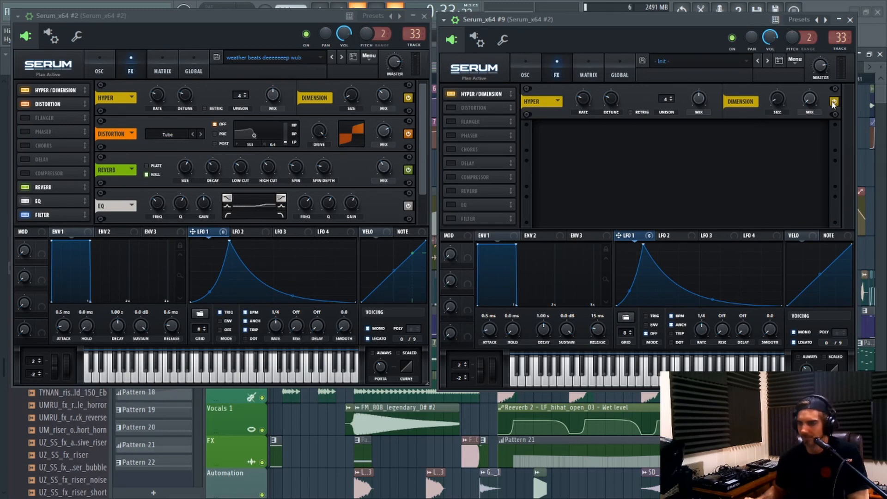
left_click_drag(808, 104, 810, 85)
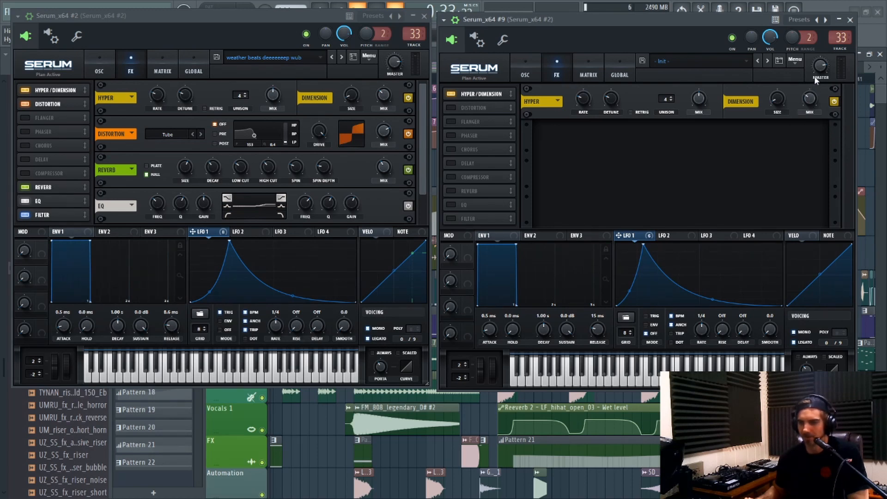
Enable the Tube distortion in the new patch, raise its drive, and set its mix to about 61%.
left_click(464, 109)
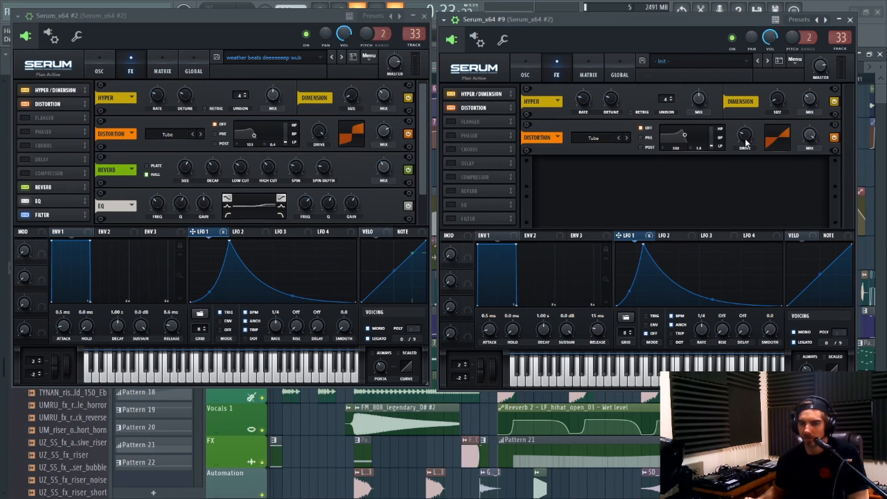
mouse_move(745, 143)
left_click_drag(745, 143, 754, 100)
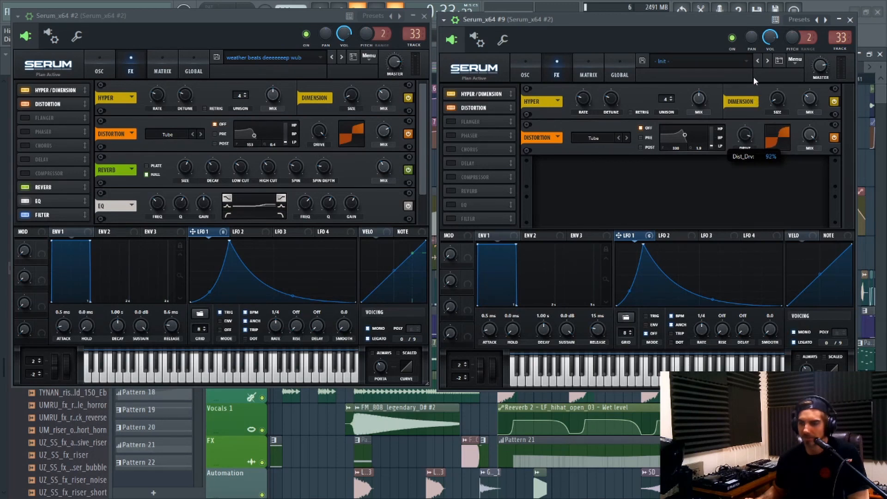
mouse_move(814, 143)
left_click_drag(815, 144, 815, 161)
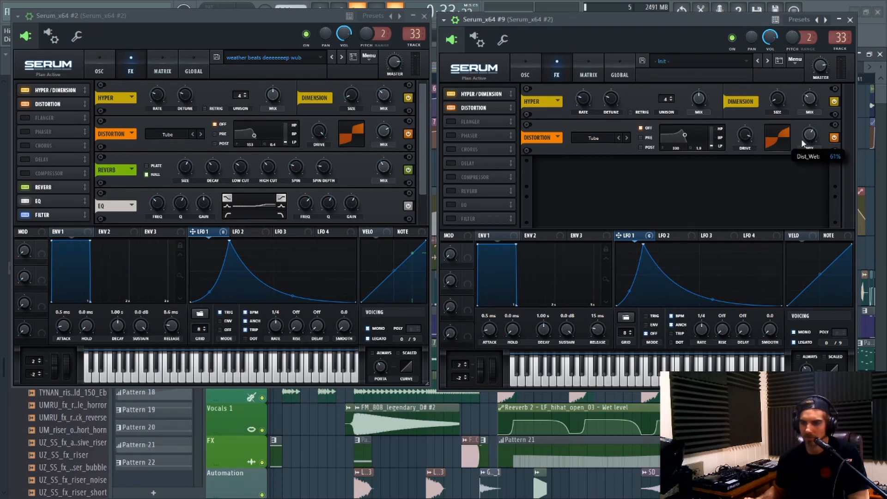
Enable the Hall reverb in the new patch and adjust its size and low cut to match the reference patch.
left_click(451, 190)
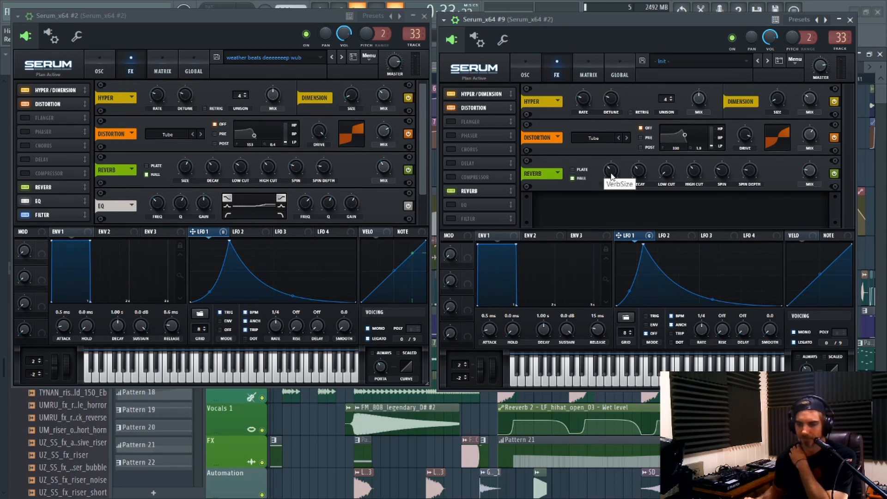
left_click_drag(605, 173, 609, 154)
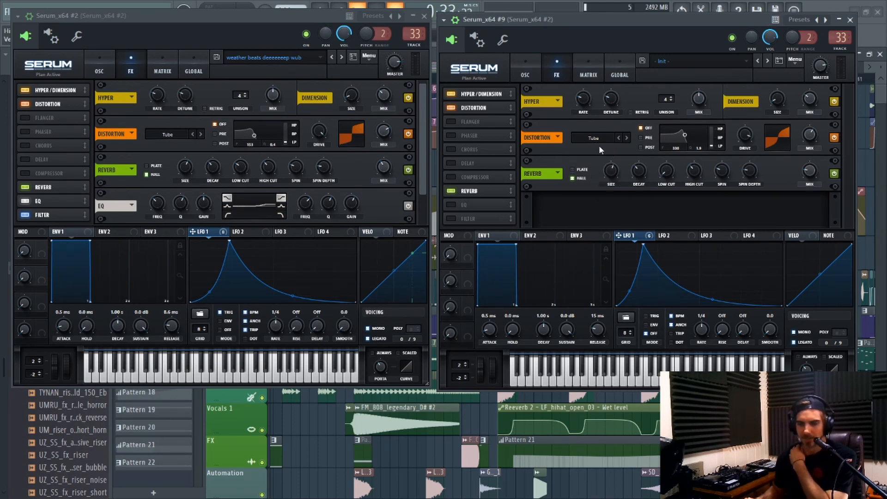
mouse_move(193, 173)
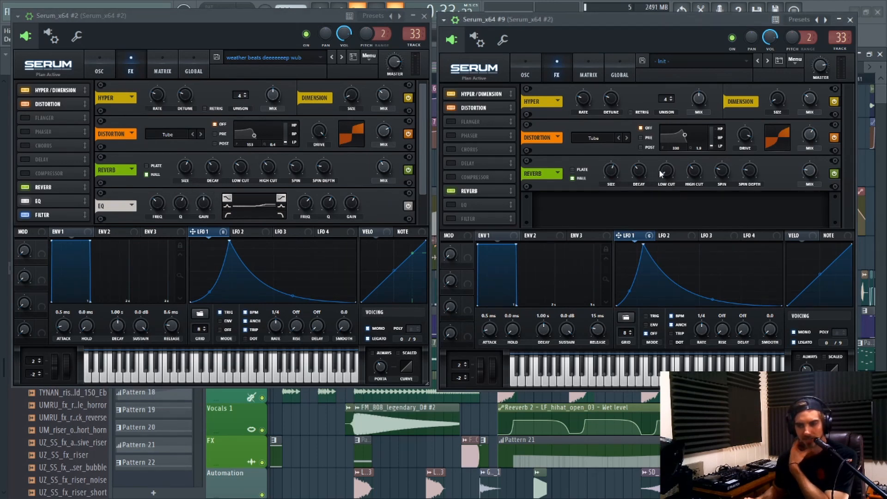
left_click_drag(665, 170, 663, 148)
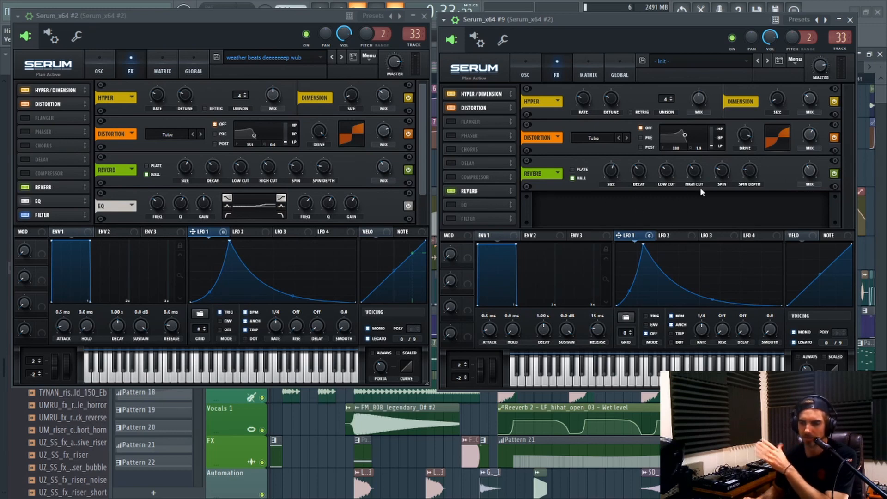
Enable the EQ in the new patch and boost its high-band gain to match the reference curve.
left_click(455, 206)
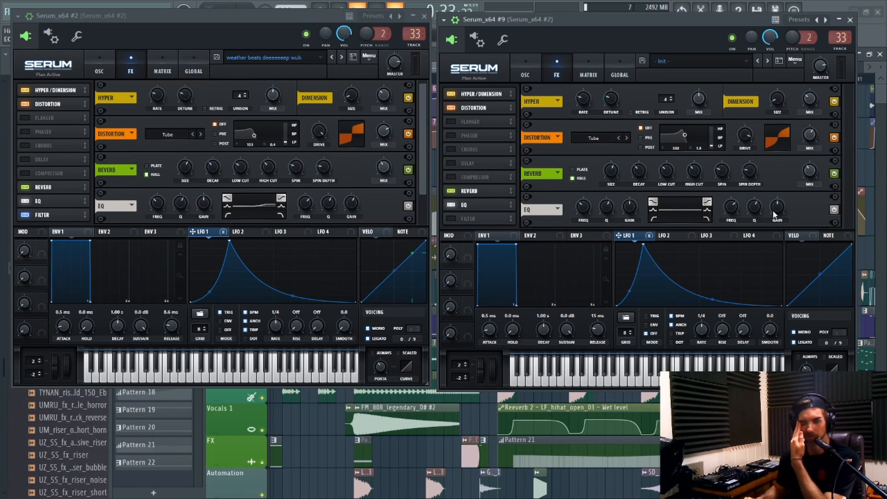
mouse_move(777, 213)
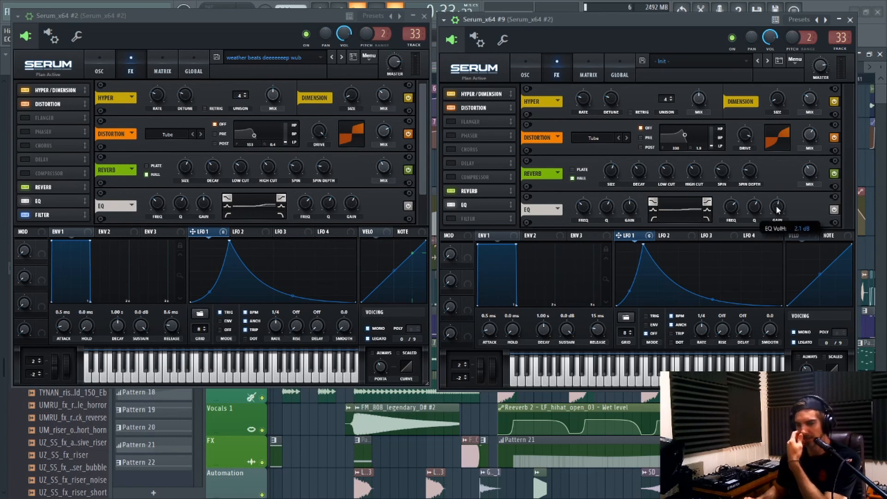
left_click_drag(776, 208, 778, 205)
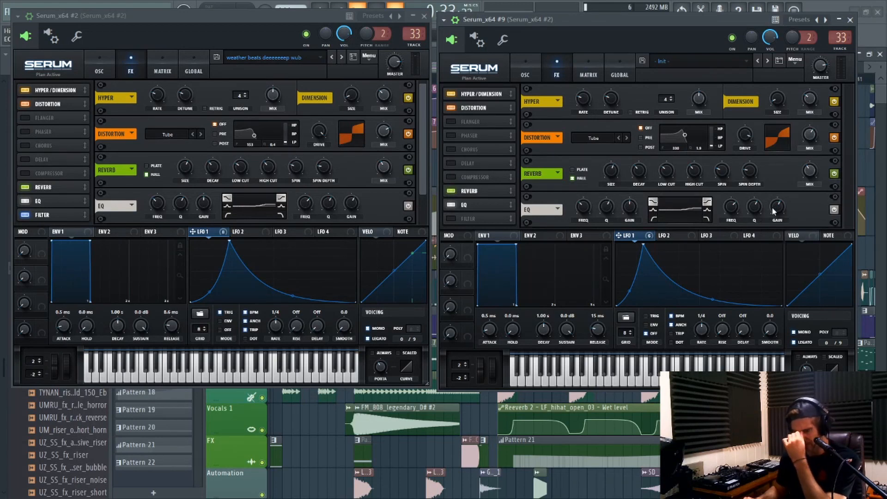
Enable the effects Filter in the new patch and lower its cutoff to about the reference patch's setting.
left_click(452, 217)
left_click(50, 215)
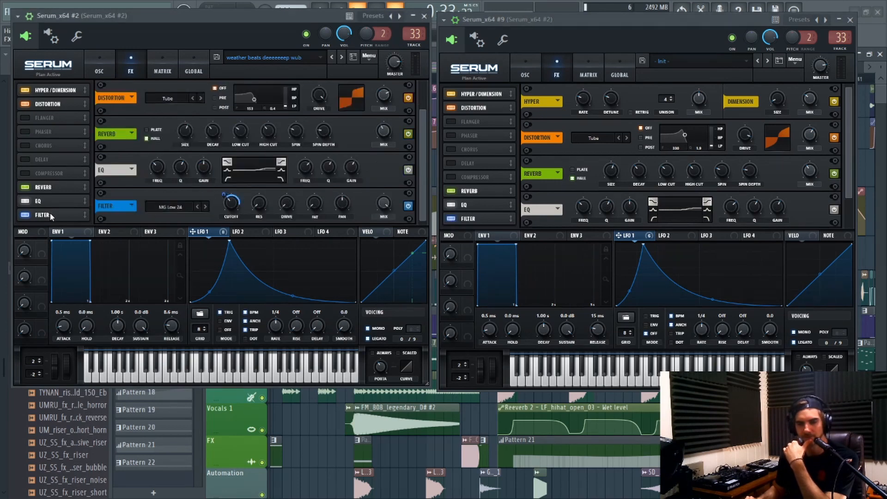
left_click(486, 219)
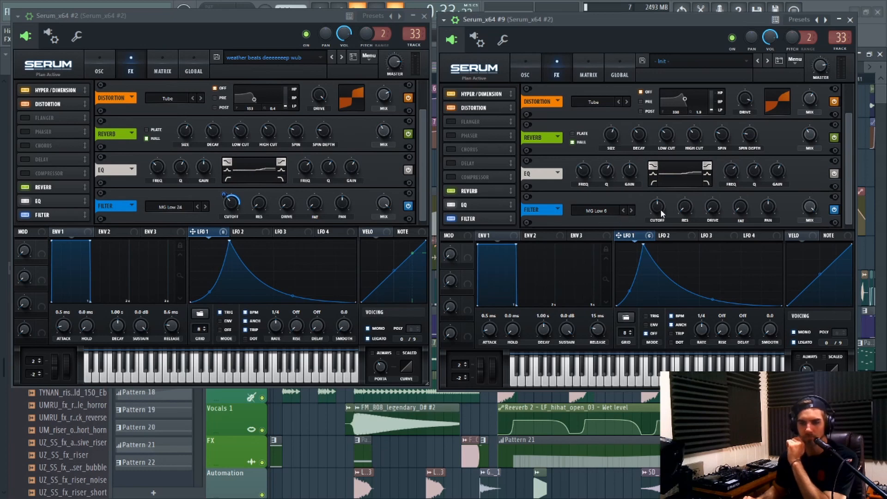
left_click_drag(660, 210, 661, 215)
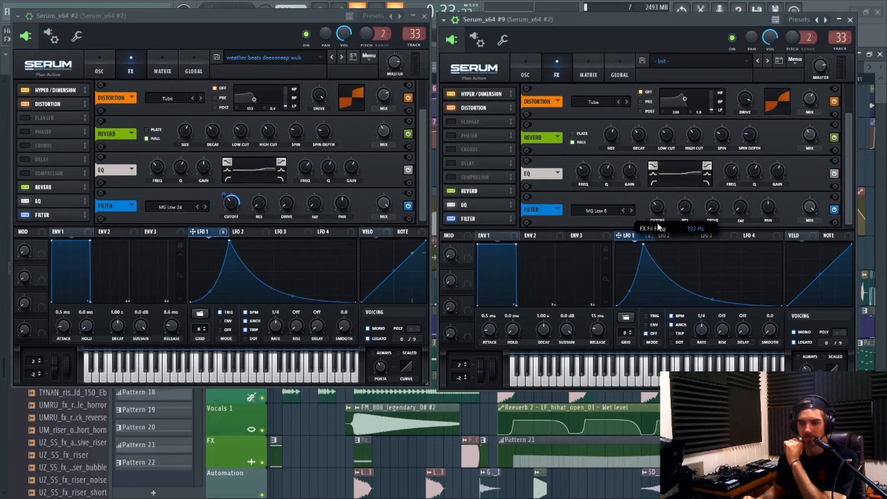
left_click(235, 205)
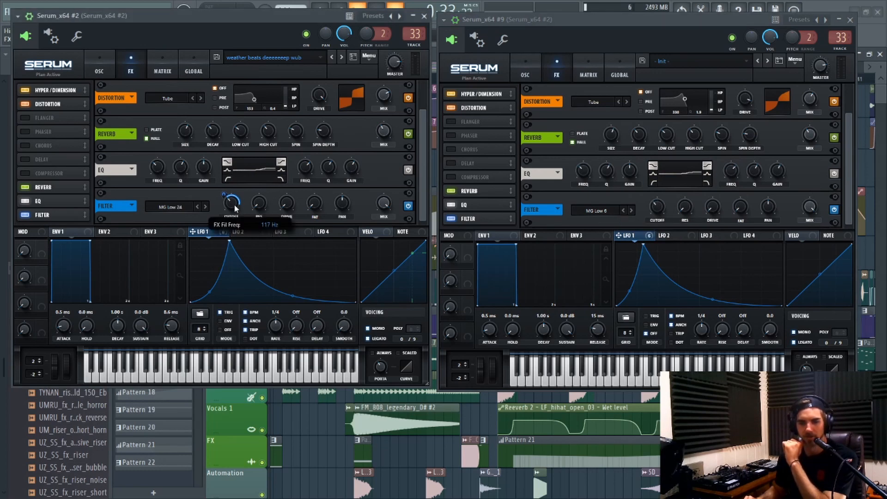
left_click(657, 209)
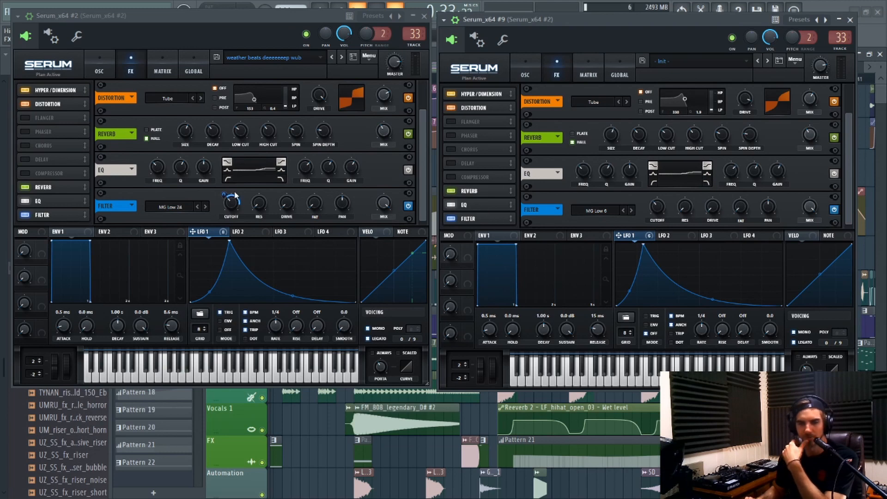
Assign LFO 1 to the effects filter cutoff in the new patch and adjust the modulation amount.
mouse_move(226, 191)
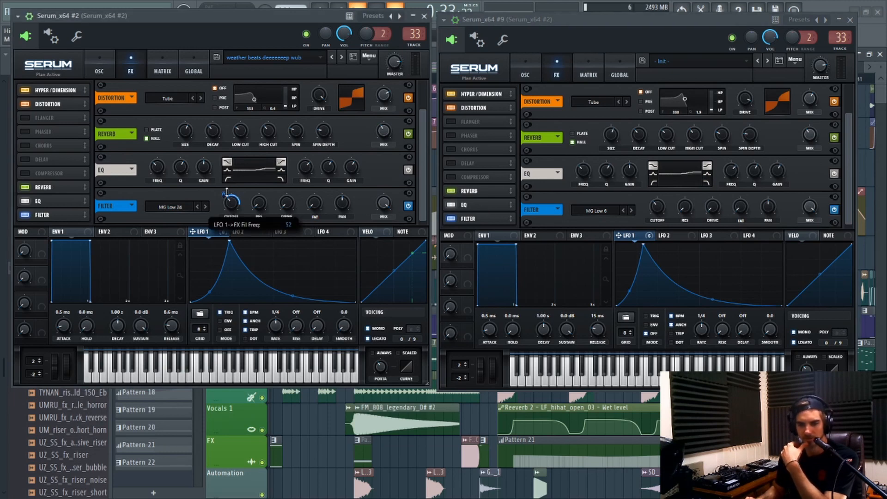
left_click_drag(645, 238, 656, 206)
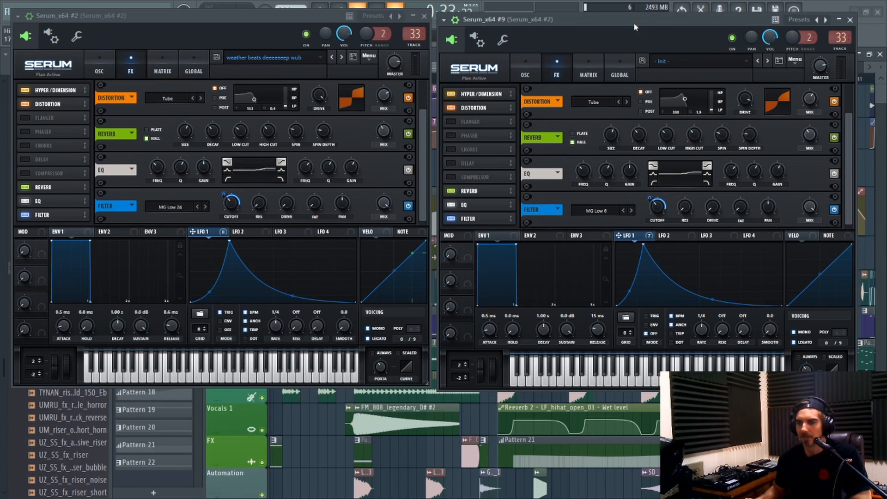
left_click_drag(633, 23, 663, 82)
left_click(582, 37)
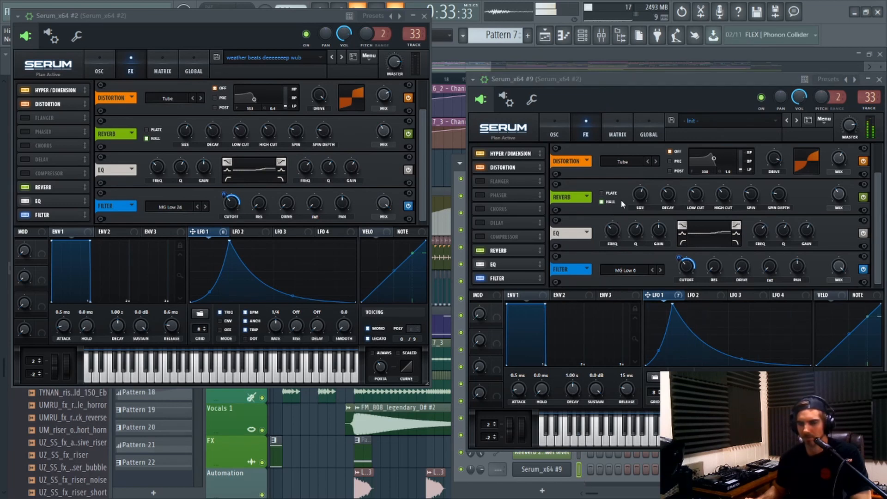
left_click_drag(605, 82, 589, 75)
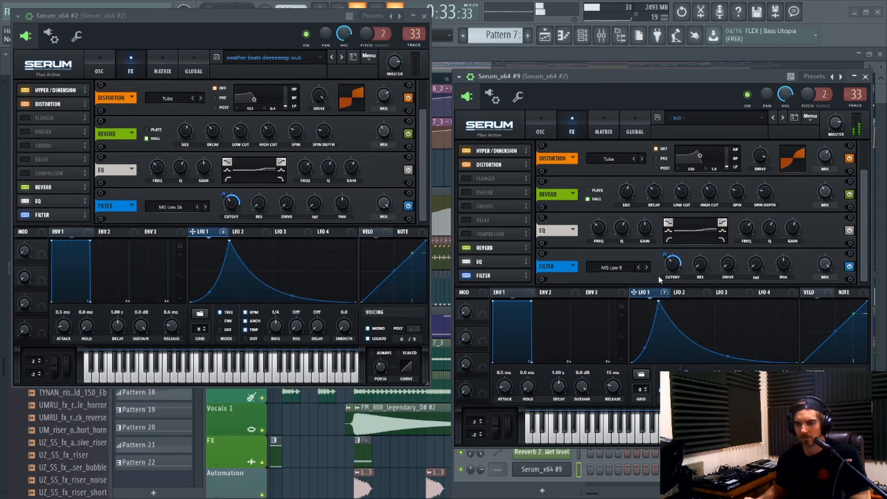
mouse_move(666, 263)
left_click_drag(665, 262, 662, 250)
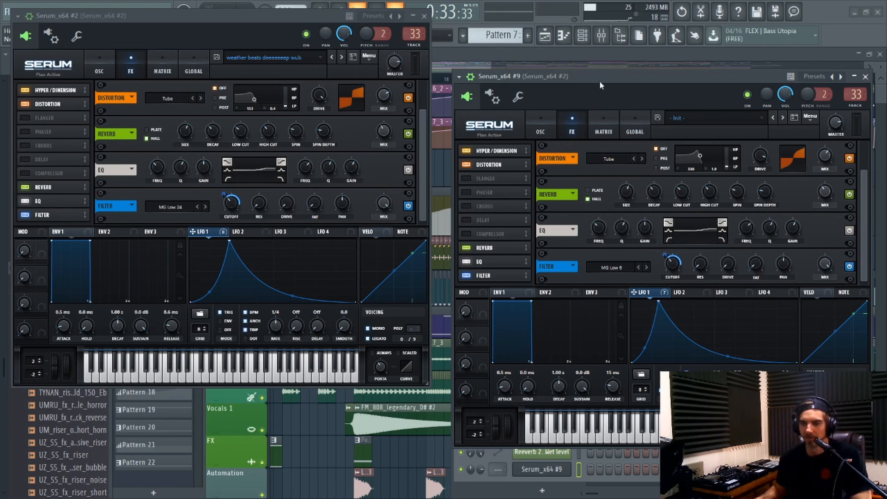
Show the oscillator page of the new patch.
left_click_drag(600, 80, 589, 83)
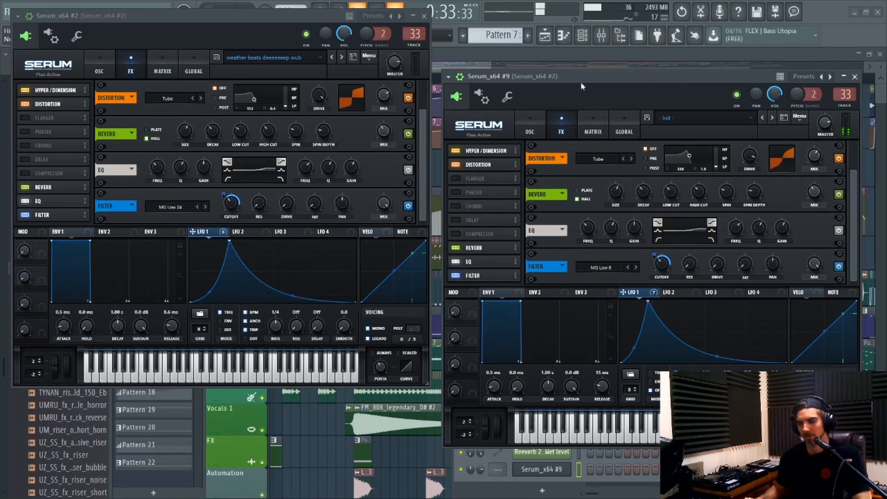
left_click(537, 119)
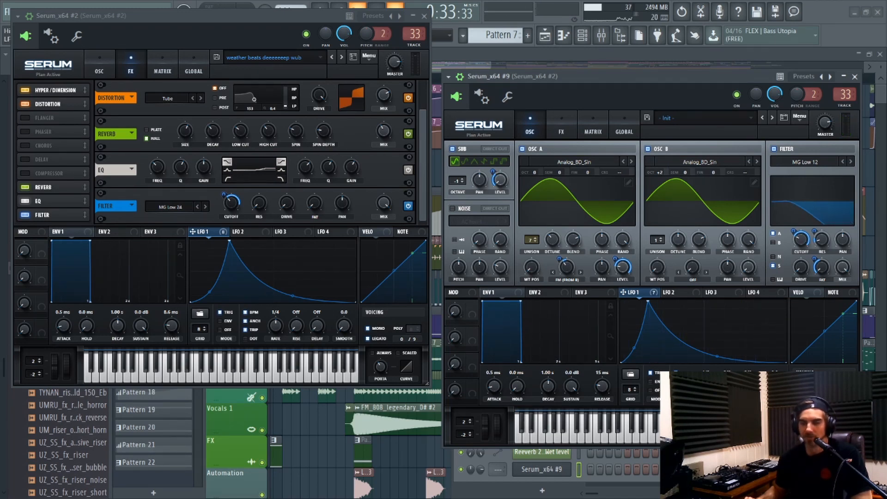
Look at the automation clip option for the last tweaked parameter, the LFO 1 rate.
left_click_drag(298, 20, 295, 105)
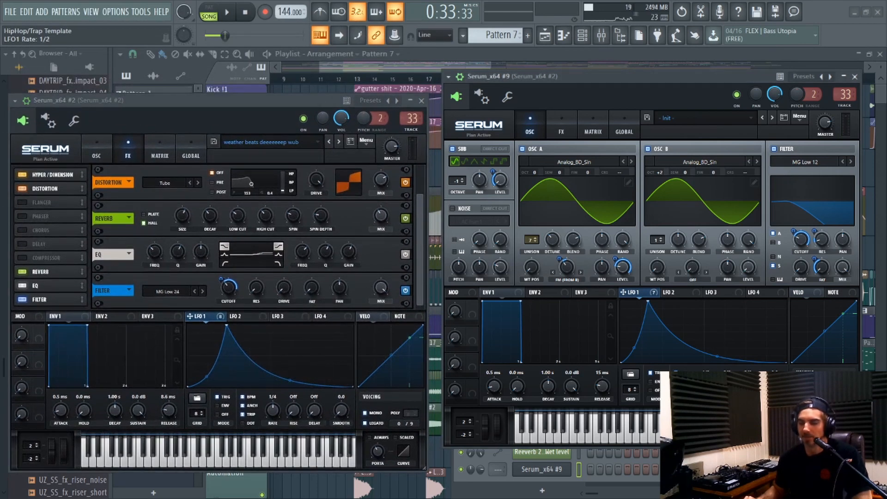
left_click(146, 13)
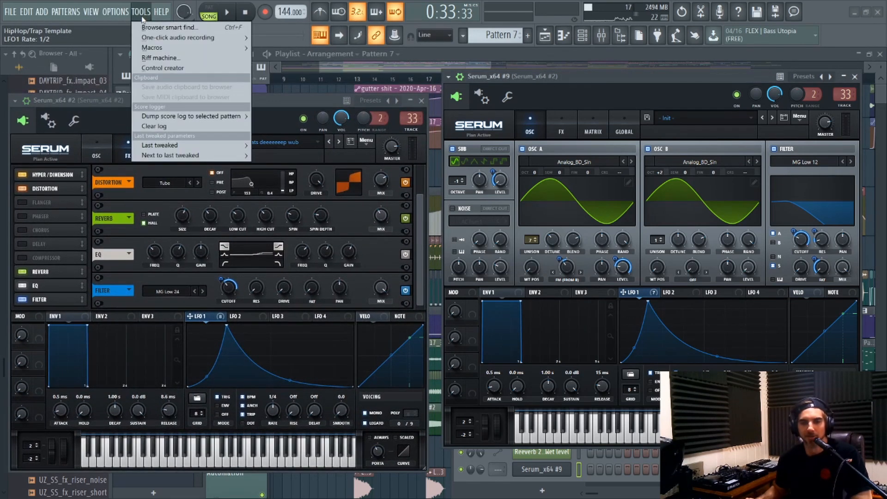
mouse_move(228, 148)
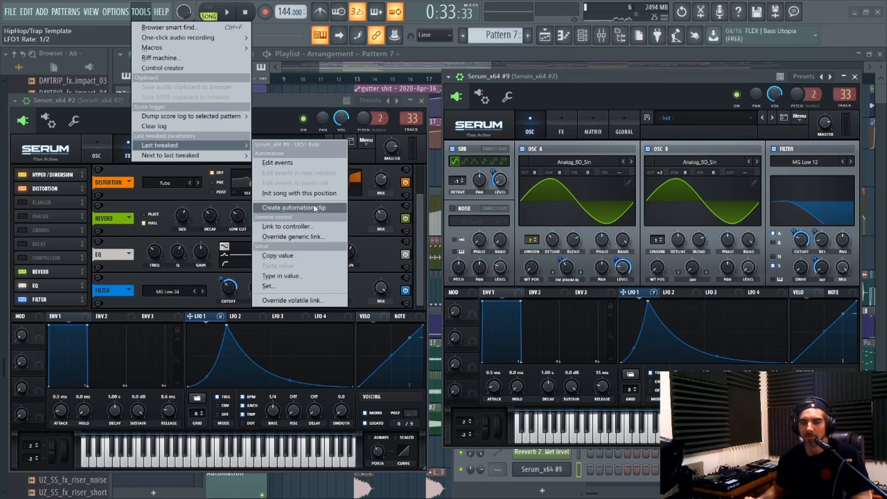
left_click(859, 80)
Close the new Serum instance and play the arrangement from bar 21 to hear the LFO 1 rate automation, then stop playback.
left_click(854, 76)
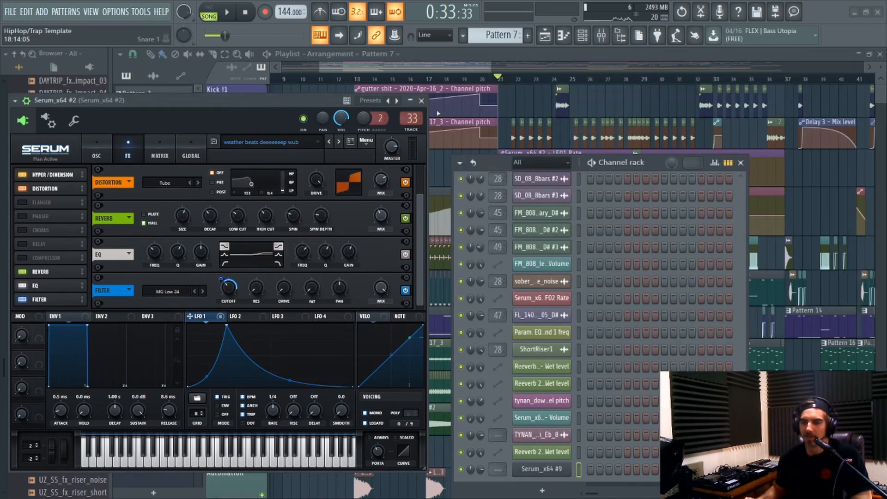
left_click_drag(462, 69, 472, 68)
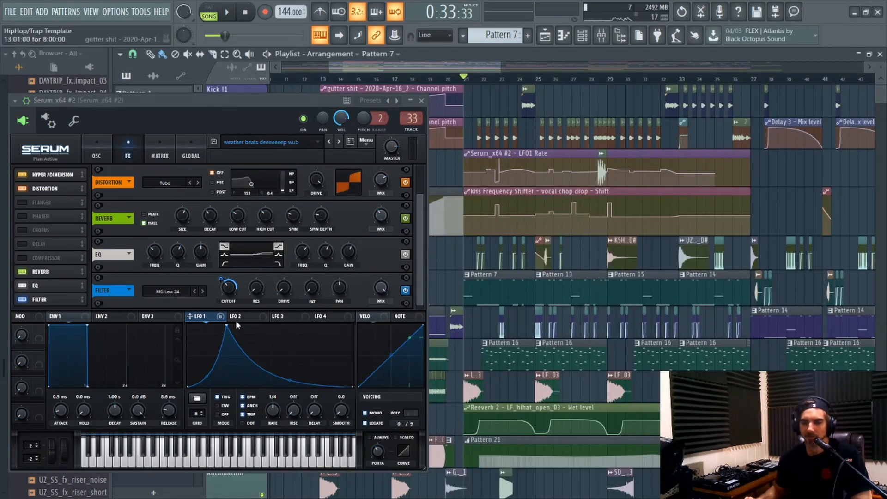
key("space")
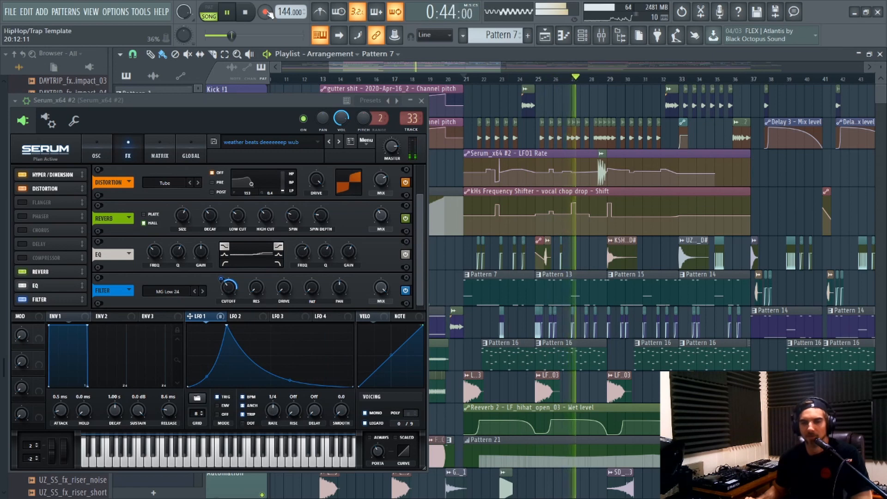
key("space")
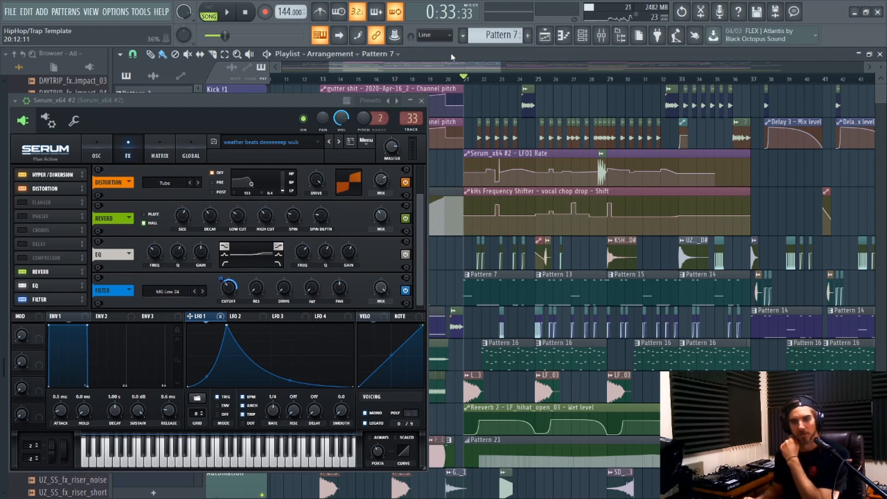
left_click(246, 12)
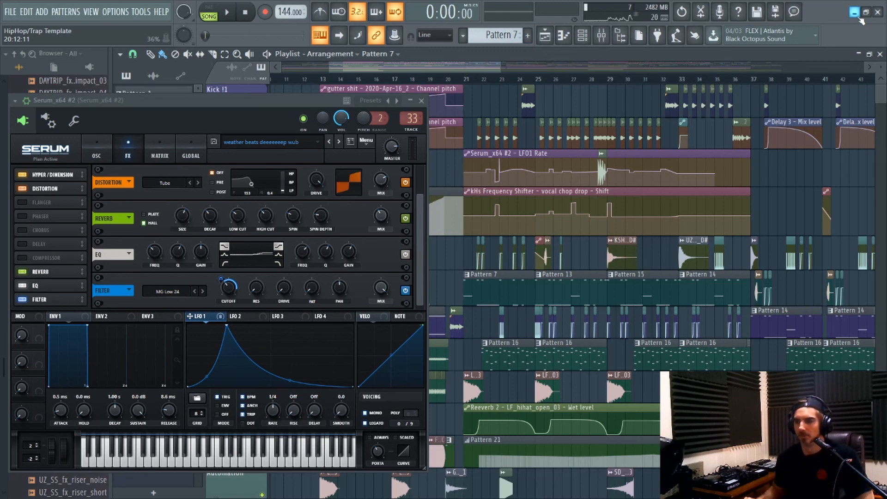